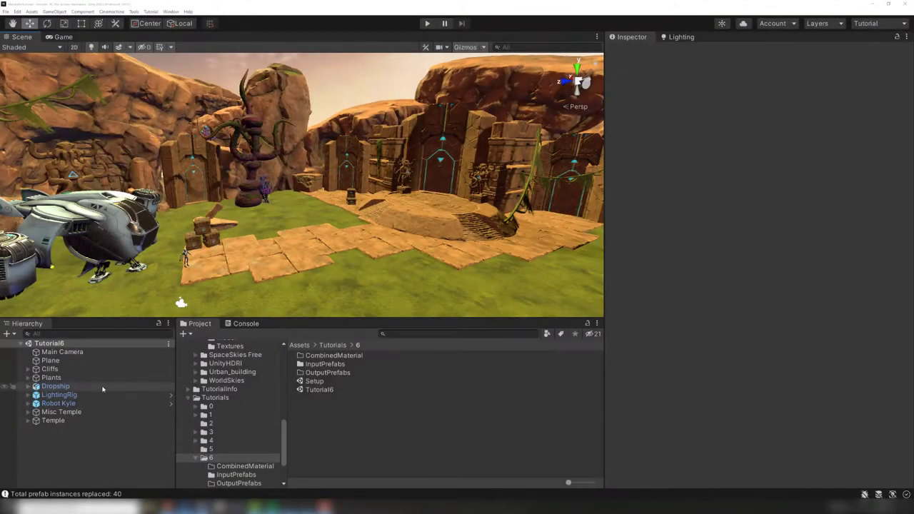
Examine the Dropship, Robot Kyle and the individual prefab instances inside the Temple group of the Tutorial6 scene
{"action": "left_click", "coordinate": [64, 387]}
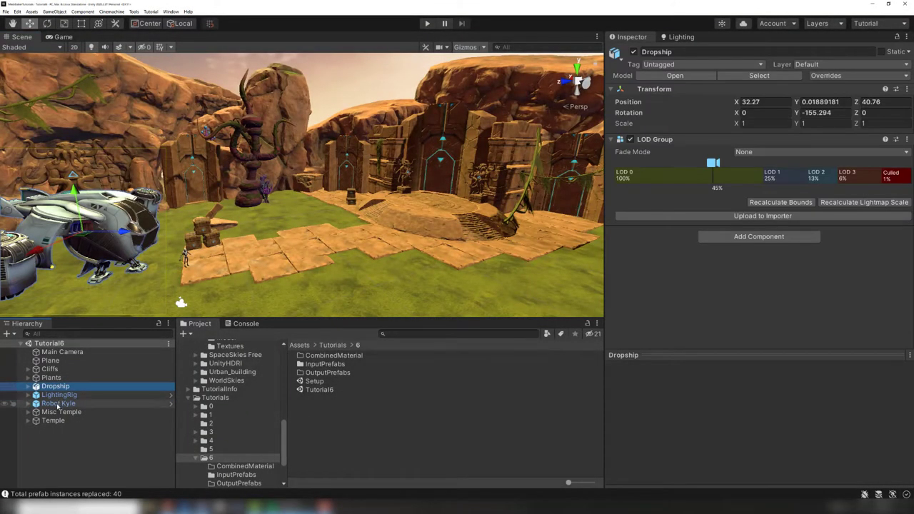
{"action": "left_click", "coordinate": [59, 404]}
{"action": "left_click", "coordinate": [27, 420]}
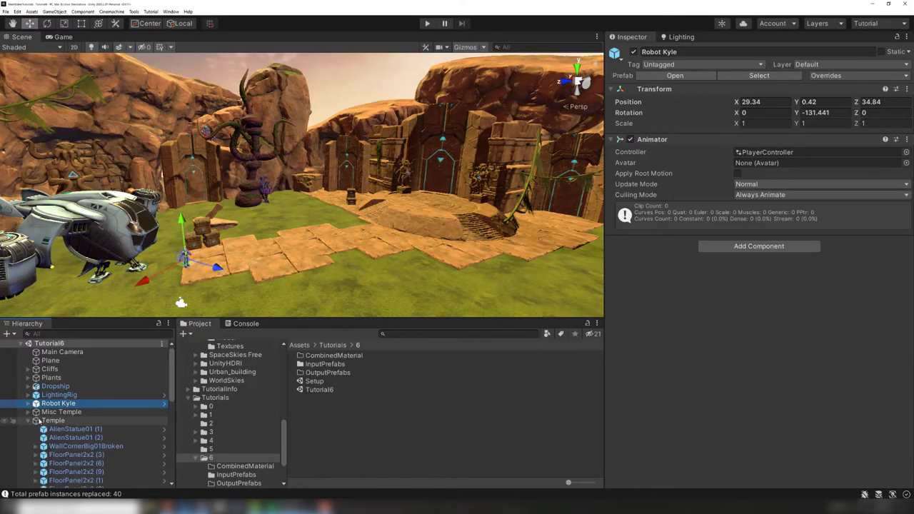
{"action": "left_click", "coordinate": [51, 429]}
{"action": "left_click", "coordinate": [52, 438]}
{"action": "left_click", "coordinate": [52, 446]}
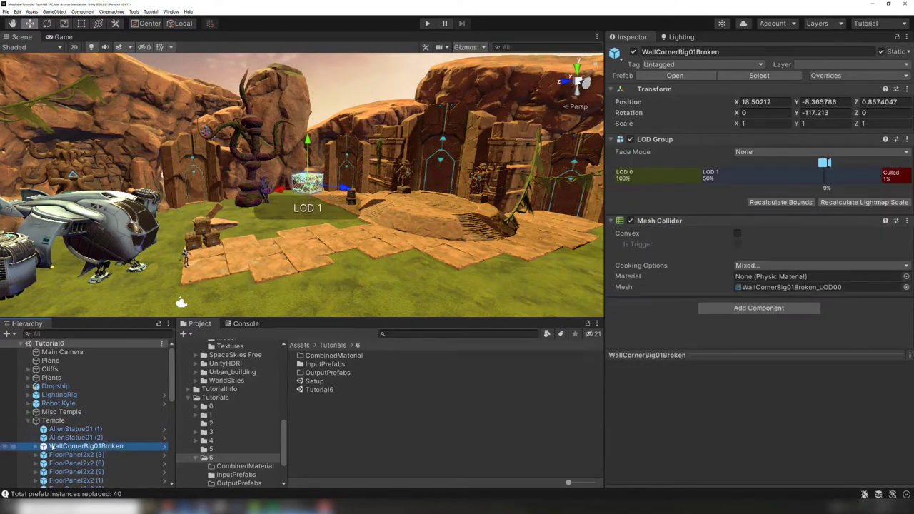
{"action": "scroll", "coordinate": [51, 448], "scroll_direction": "down", "scroll_amount": 3}
{"action": "left_click", "coordinate": [59, 417]}
{"action": "scroll", "coordinate": [61, 423], "scroll_direction": "down", "scroll_amount": 3}
{"action": "scroll", "coordinate": [60, 423], "scroll_direction": "down", "scroll_amount": 5}
{"action": "left_click", "coordinate": [61, 427]}
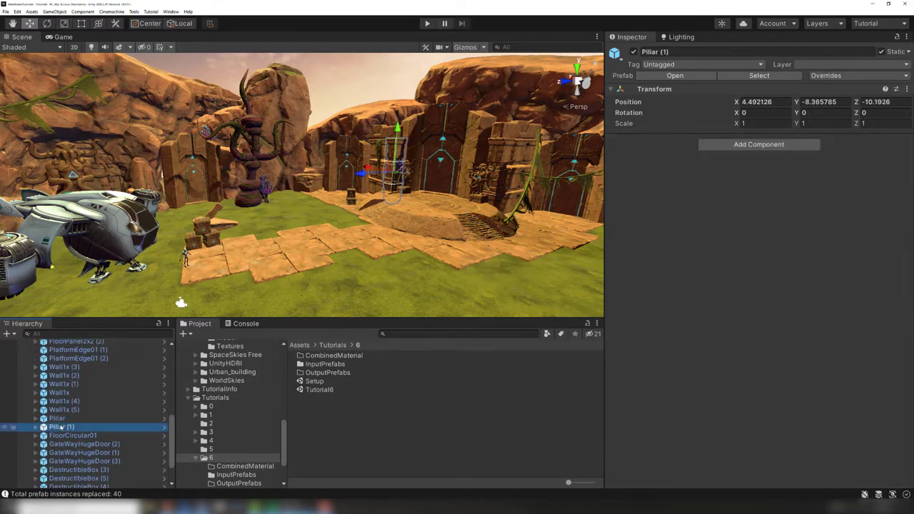
{"action": "scroll", "coordinate": [61, 427], "scroll_direction": "down", "scroll_amount": 2}
{"action": "left_click", "coordinate": [74, 398]}
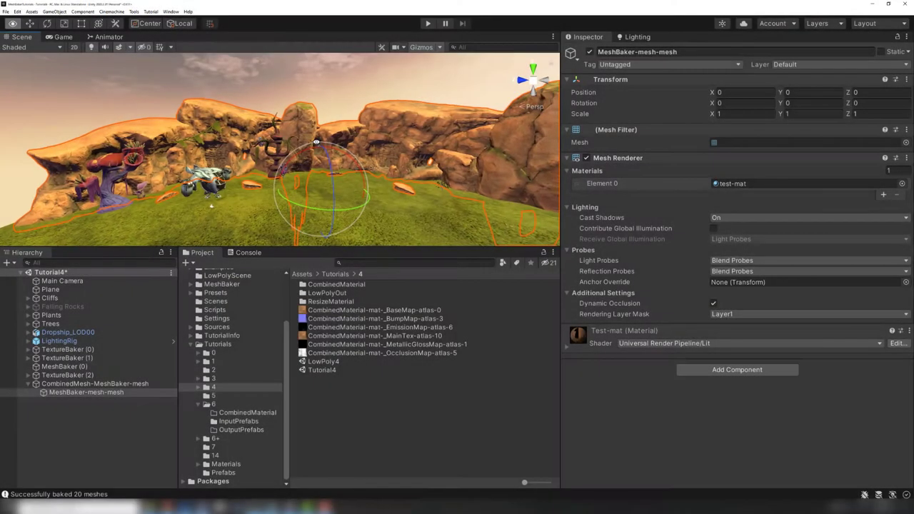
Expand the test-mat material on the combined MeshBaker-mesh-mesh object and inspect its base map
{"action": "mouse_move", "coordinate": [316, 141]}
{"action": "left_mouse_down", "text": "alt"}
{"action": "mouse_move", "coordinate": [349, 141]}
{"action": "mouse_move", "coordinate": [318, 140]}
{"action": "left_mouse_up", "text": "alt"}
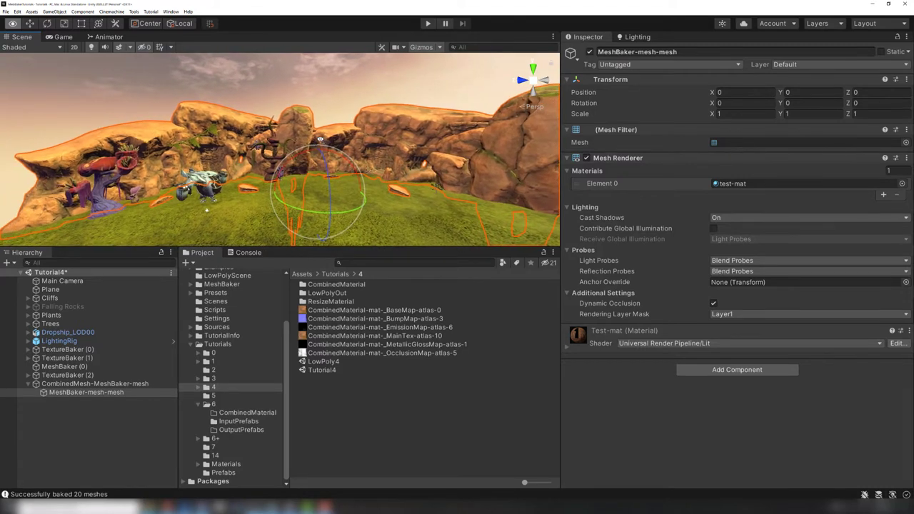
{"action": "left_click", "coordinate": [569, 348]}
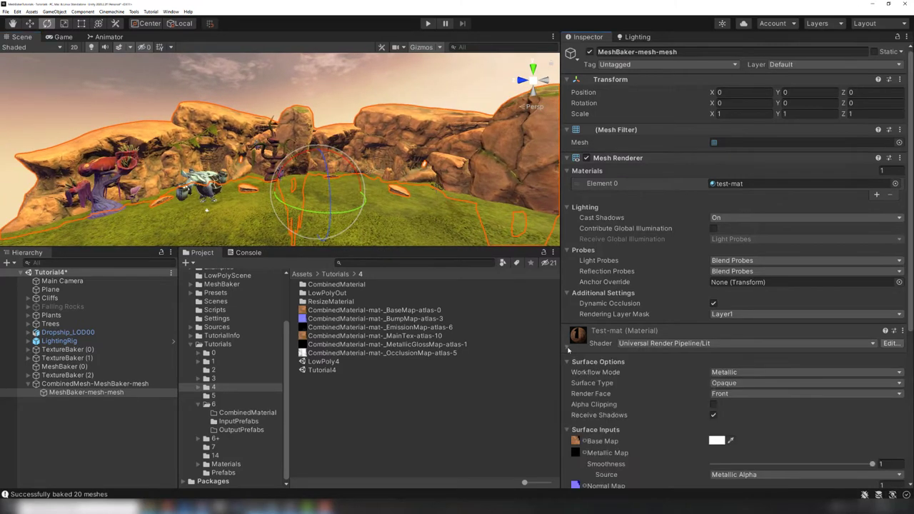
{"action": "left_click", "coordinate": [577, 441], "text": "ctrl"}
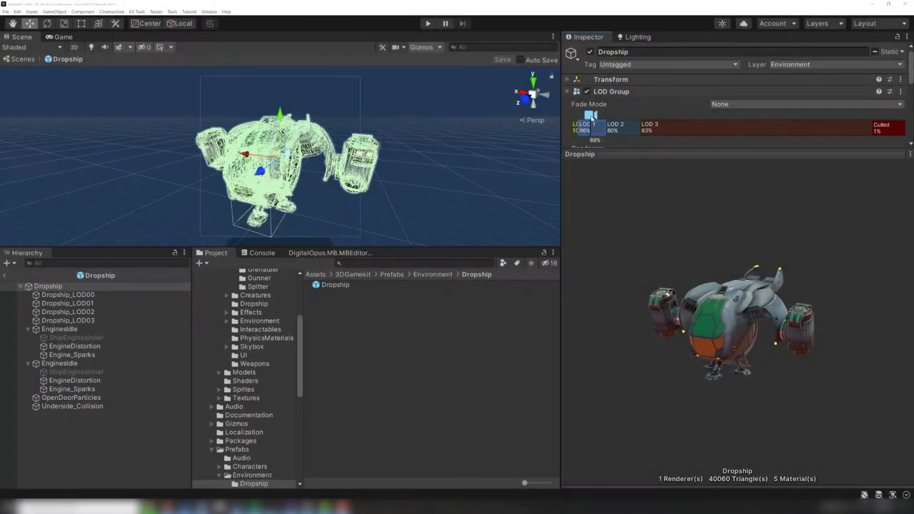
Preview the Dropship prefab's different detail levels in its LOD Group
{"action": "mouse_move", "coordinate": [591, 116]}
{"action": "left_mouse_down"}
{"action": "mouse_move", "coordinate": [578, 117]}
{"action": "mouse_move", "coordinate": [648, 115]}
{"action": "mouse_move", "coordinate": [576, 115]}
{"action": "mouse_move", "coordinate": [665, 116]}
{"action": "left_mouse_up"}
{"action": "left_click_drag", "start_coordinate": [665, 115], "coordinate": [635, 115]}
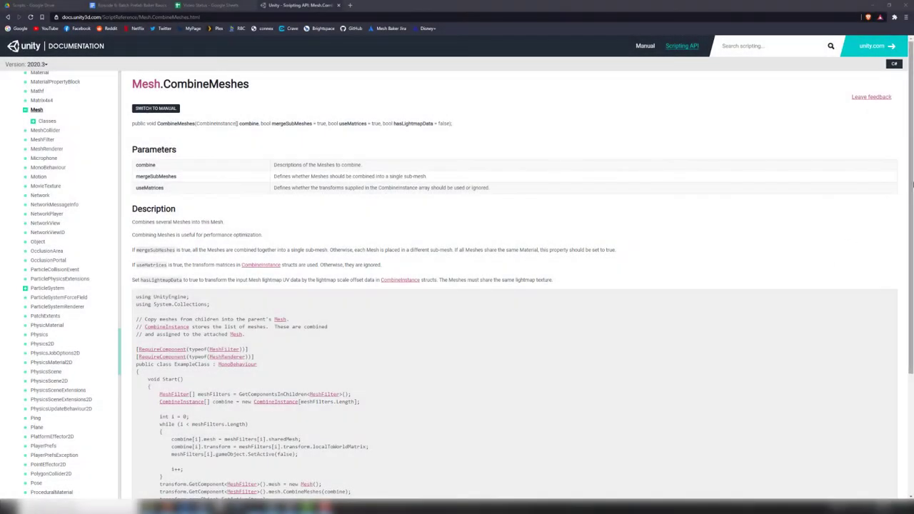
Read the Mesh.CombineMeshes scripting reference in the browser's Unity documentation
{"action": "left_click_drag", "start_coordinate": [912, 178], "coordinate": [912, 218]}
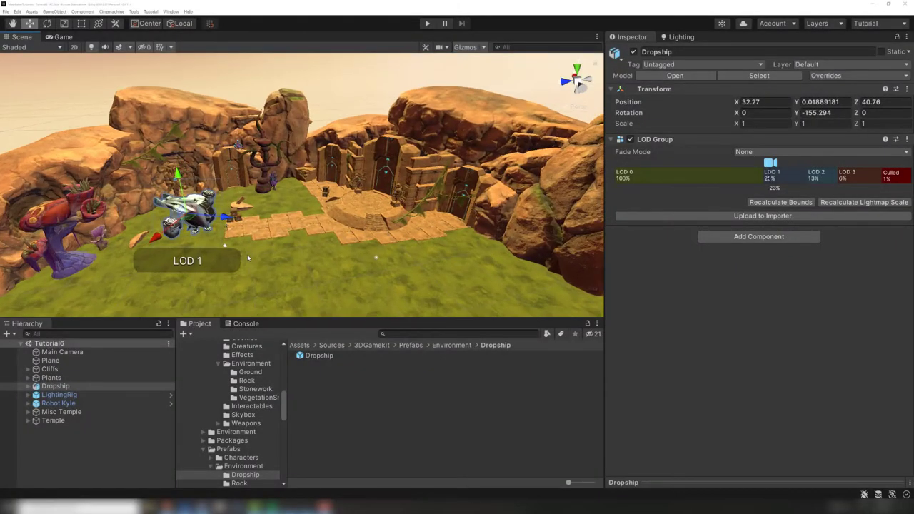
Back in the Unity scene, examine GateWayHugeDoor (2) and the LOD Group of its GateHuge01 child
{"action": "scroll", "coordinate": [248, 255], "scroll_direction": "up", "scroll_amount": 5}
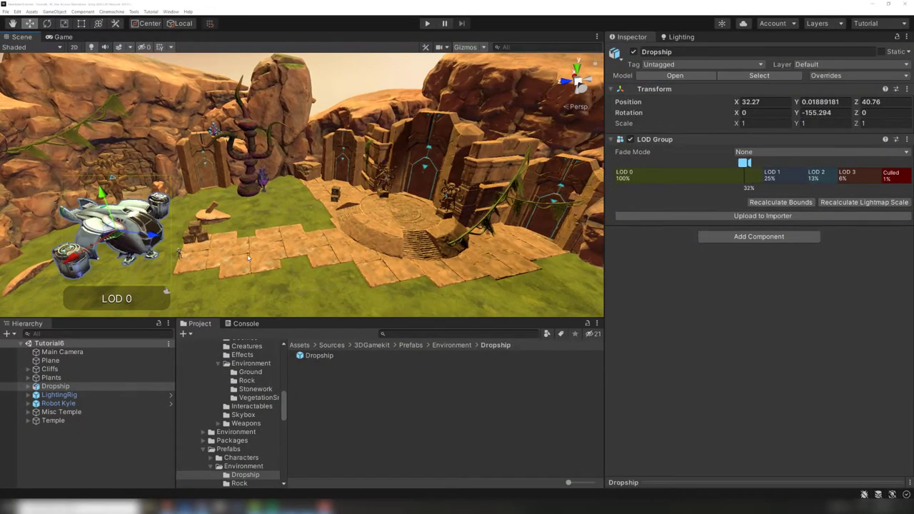
{"action": "right_click_drag", "start_coordinate": [247, 255], "coordinate": [329, 204]}
{"action": "left_click", "coordinate": [318, 187]}
{"action": "scroll", "coordinate": [85, 414], "scroll_direction": "down", "scroll_amount": 3}
{"action": "left_click", "coordinate": [37, 419]}
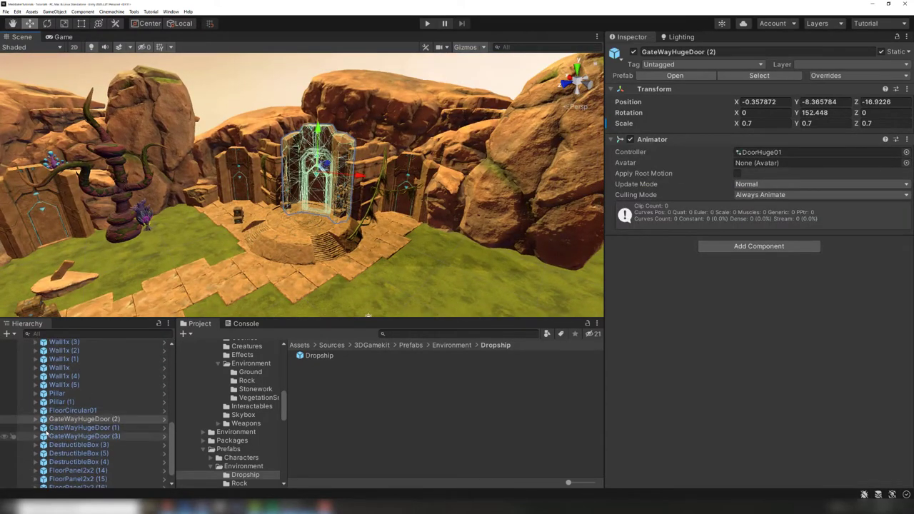
{"action": "left_click", "coordinate": [52, 428]}
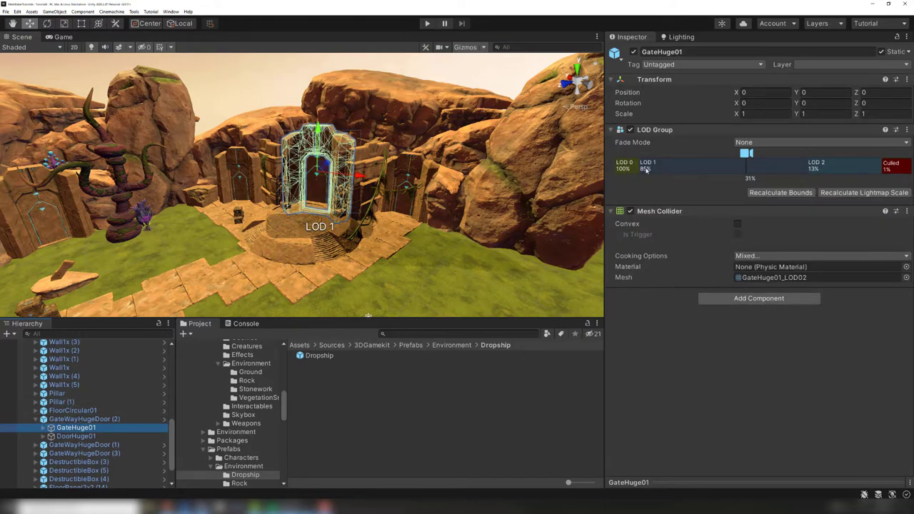
Examine more temple pieces in the scene: GateWayHugeDoor (1), FloorCircular01, WallCornerBig01Broken and DestructibleBox (3)
{"action": "left_click", "coordinate": [406, 184]}
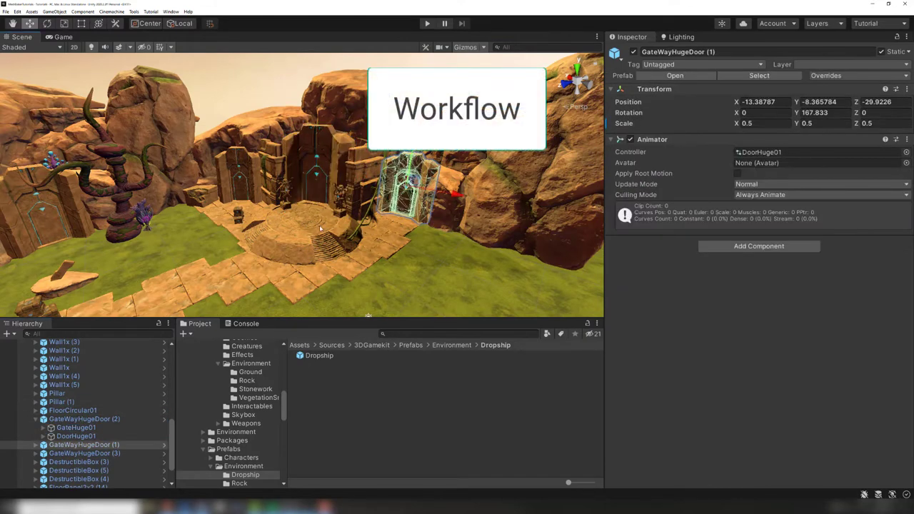
{"action": "left_click", "coordinate": [295, 228]}
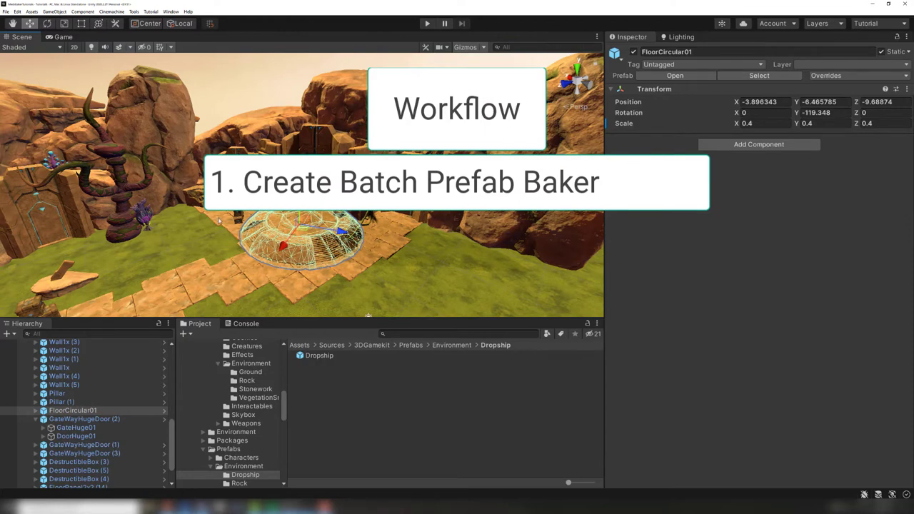
{"action": "left_click", "coordinate": [193, 195]}
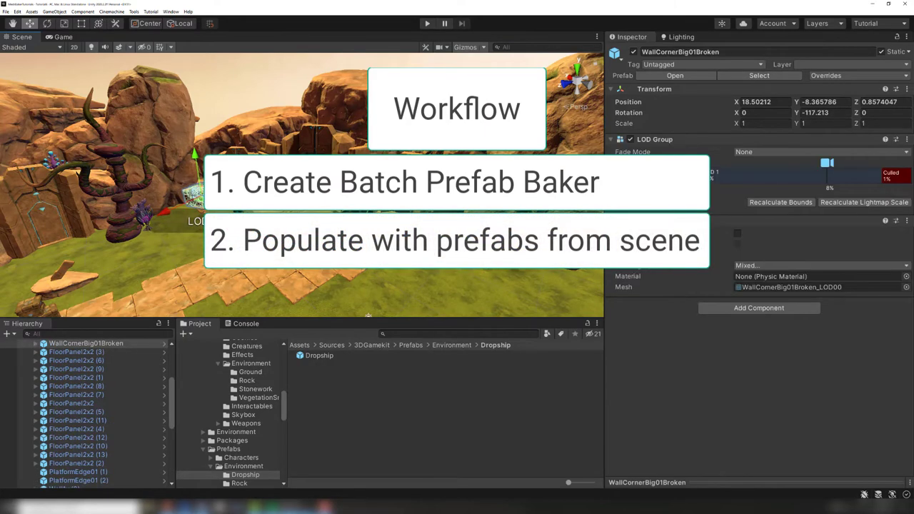
{"action": "left_click", "coordinate": [457, 215]}
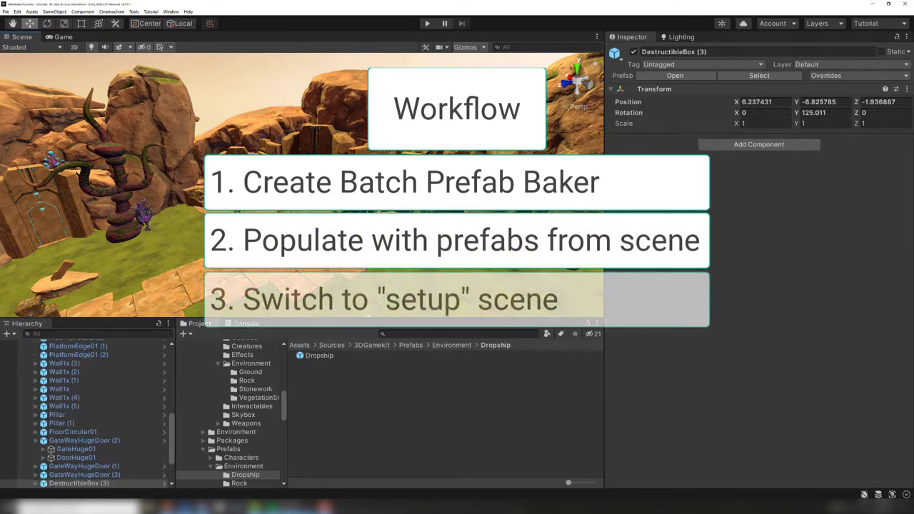
{"action": "middle_click_drag", "start_coordinate": [369, 304], "coordinate": [463, 216]}
{"action": "scroll", "coordinate": [202, 175], "scroll_direction": "up", "scroll_amount": 3}
{"action": "right_click_drag", "start_coordinate": [203, 174], "coordinate": [95, 149]}
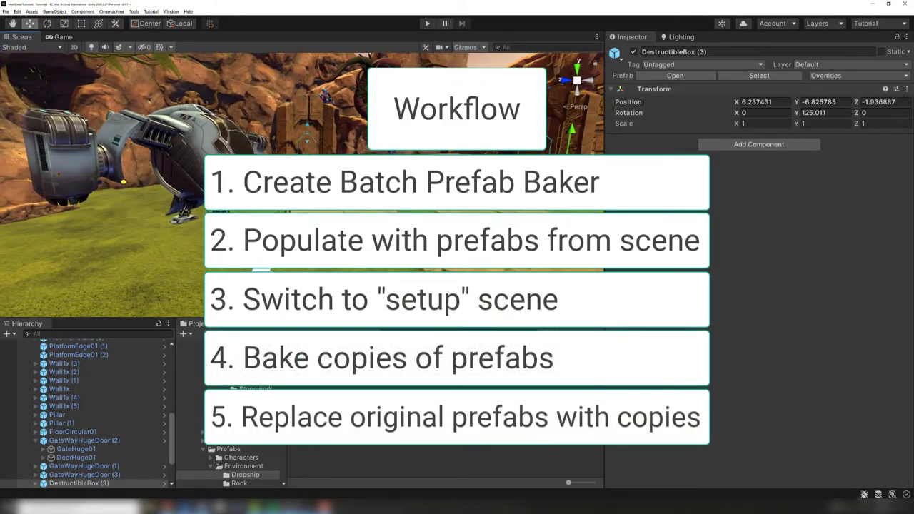
{"action": "left_click", "coordinate": [124, 182]}
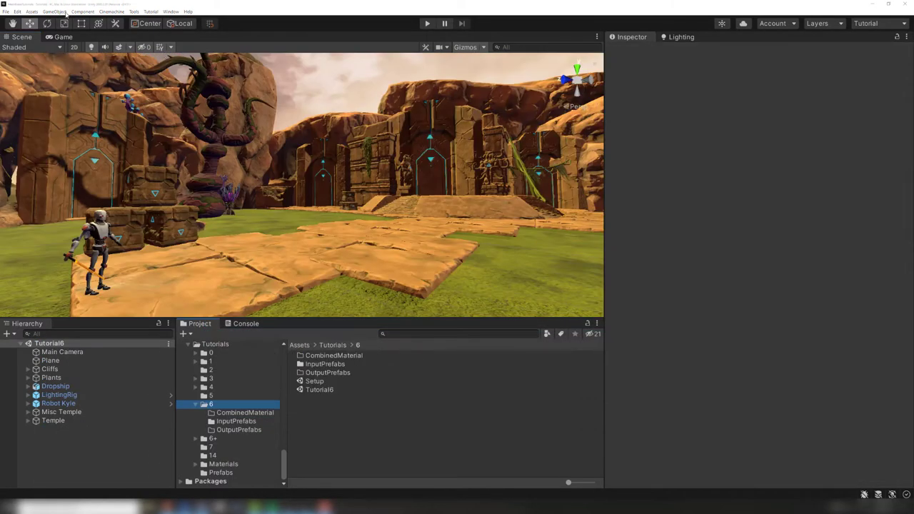
Add a Mesh Baker Batch Prefab Baker object to the Tutorial6 scene
{"action": "left_click", "coordinate": [66, 12]}
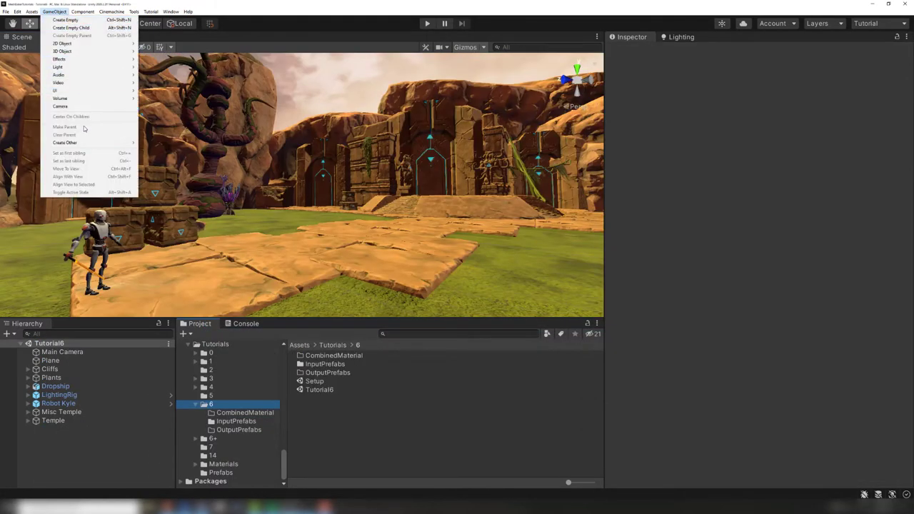
{"action": "mouse_move", "coordinate": [84, 143]}
{"action": "mouse_move", "coordinate": [162, 143]}
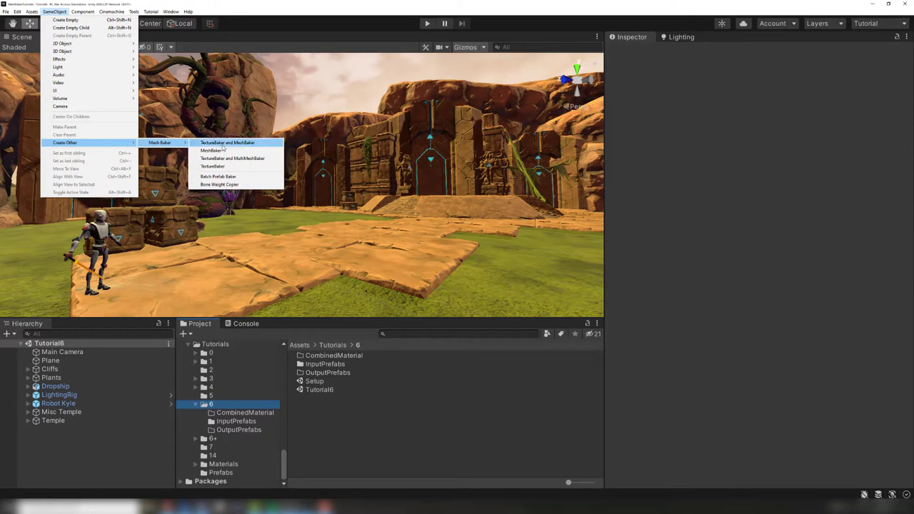
{"action": "left_click", "coordinate": [246, 178]}
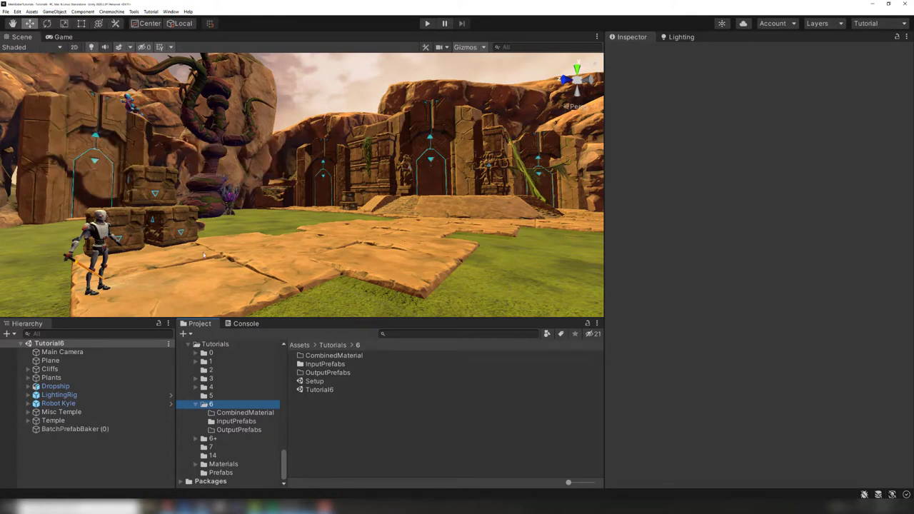
Expand and review the Batch Prefab Baker, Texture Baker and Mesh Baker components of the new baker object
{"action": "left_click", "coordinate": [109, 428]}
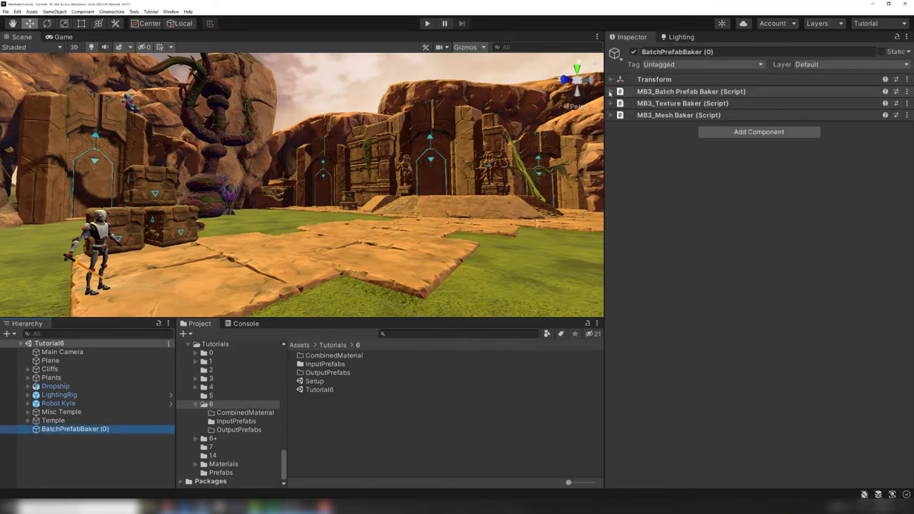
{"action": "left_click", "coordinate": [621, 92]}
{"action": "left_click", "coordinate": [611, 318]}
{"action": "scroll", "coordinate": [611, 429], "scroll_direction": "down", "scroll_amount": 6}
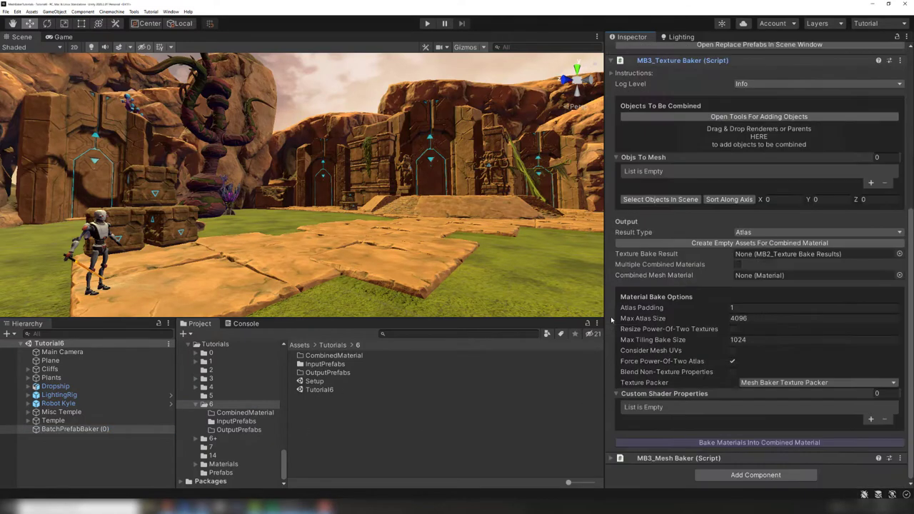
{"action": "left_click", "coordinate": [610, 460]}
{"action": "scroll", "coordinate": [615, 374], "scroll_direction": "down", "scroll_amount": 9}
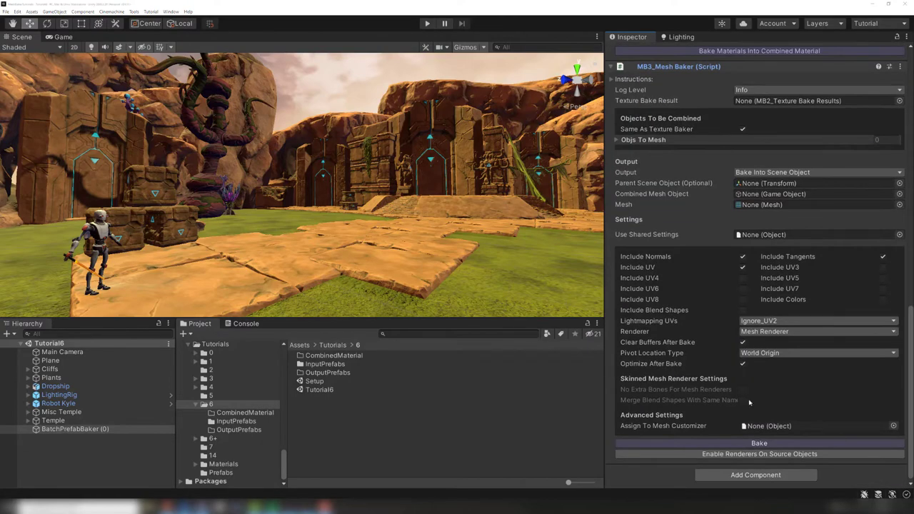
{"action": "scroll", "coordinate": [745, 404], "scroll_direction": "up", "scroll_amount": 11}
{"action": "scroll", "coordinate": [743, 406], "scroll_direction": "up", "scroll_amount": 5}
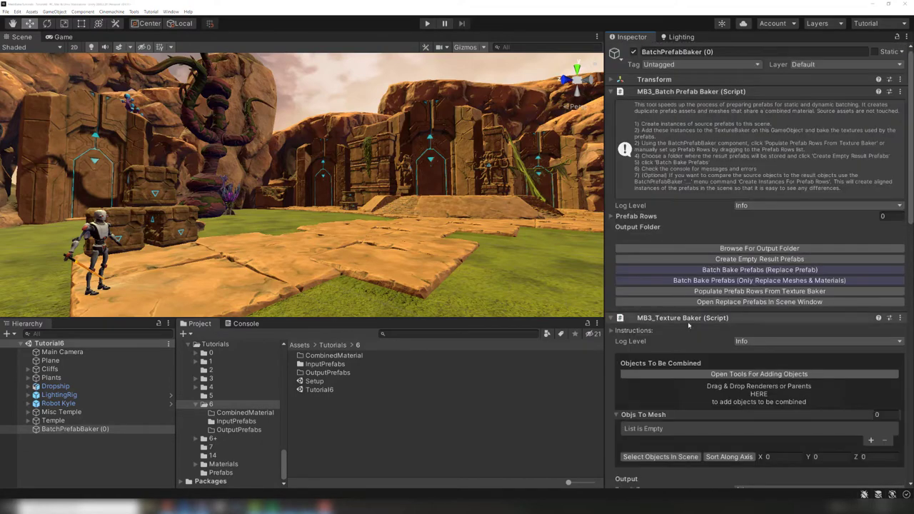
Add the meshes of the Temple and Dropship objects to the baker's Texture Baker using the mesh search tool
{"action": "left_click", "coordinate": [723, 379]}
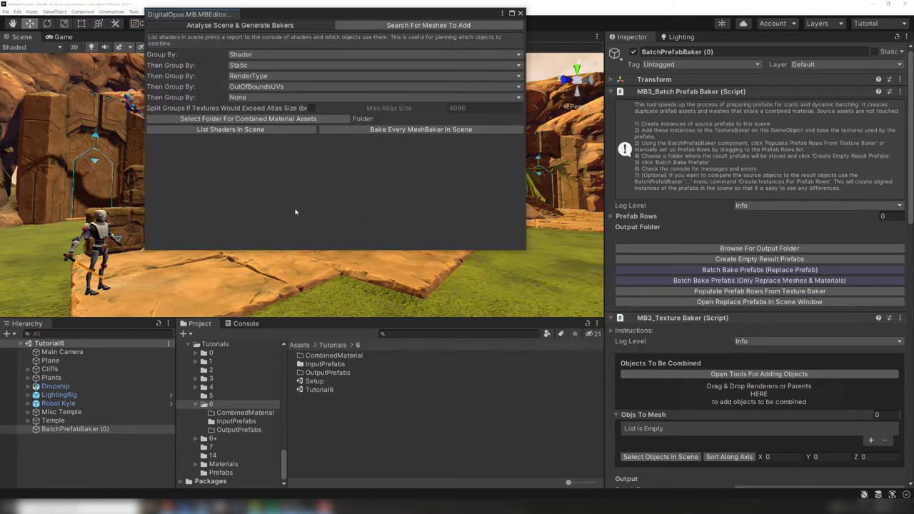
{"action": "left_click", "coordinate": [429, 25]}
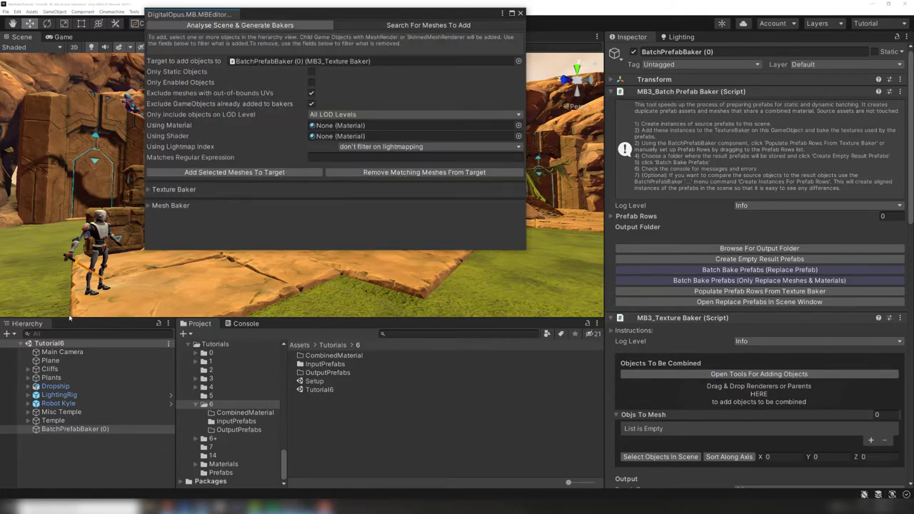
{"action": "left_click", "coordinate": [57, 421]}
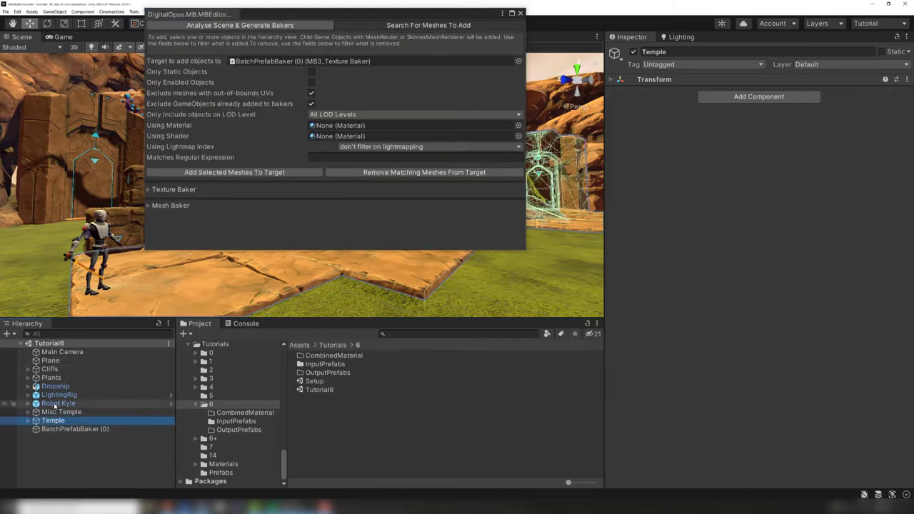
{"action": "left_click", "coordinate": [55, 387], "text": "ctrl"}
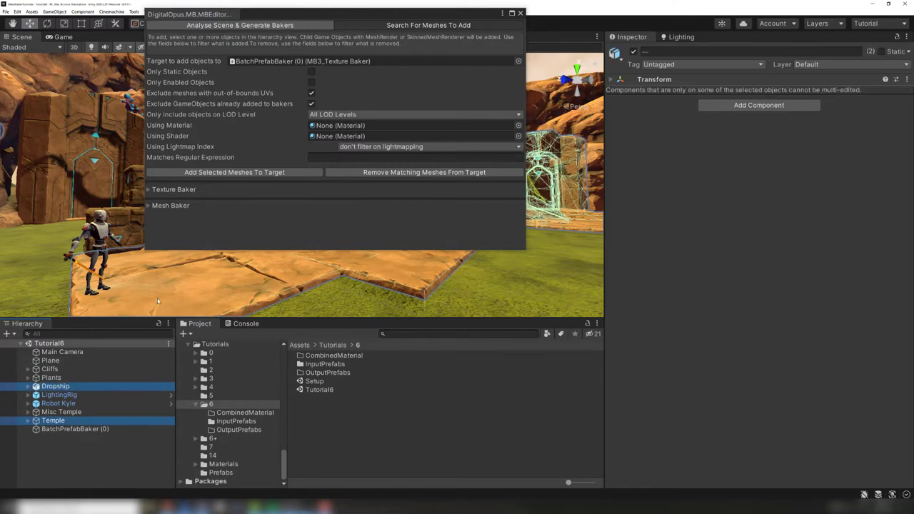
{"action": "left_click", "coordinate": [194, 173]}
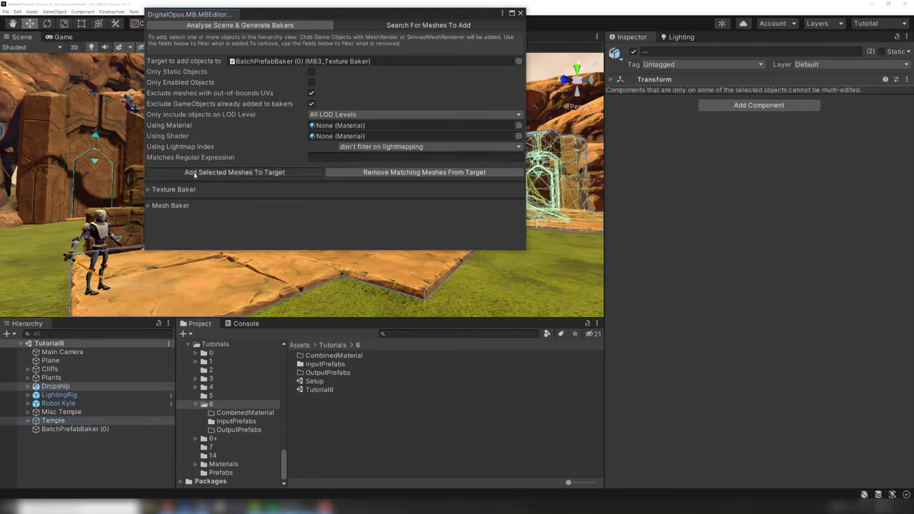
{"action": "left_click", "coordinate": [521, 13]}
Populate the BatchPrefabBaker's prefab rows from its Texture Baker and expand the Element 8 row
{"action": "left_click", "coordinate": [75, 430]}
{"action": "scroll", "coordinate": [757, 291], "scroll_direction": "down", "scroll_amount": 5}
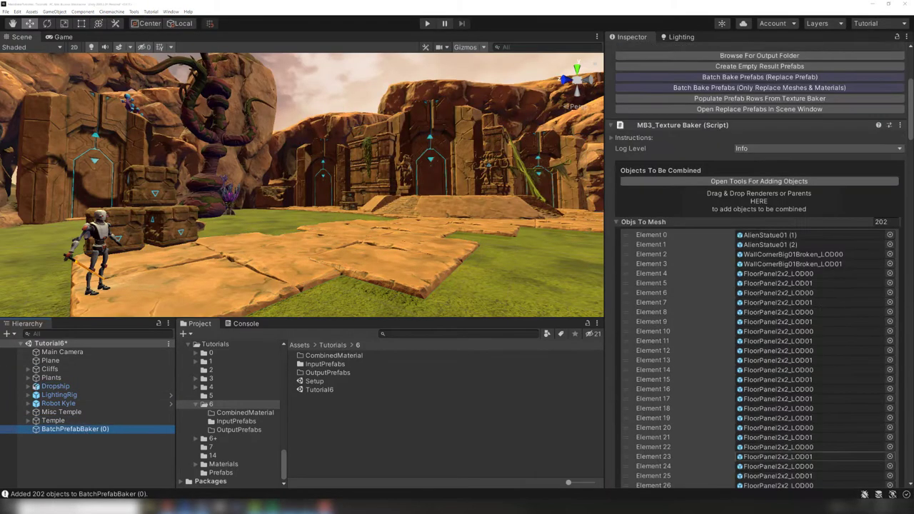
{"action": "left_click_drag", "start_coordinate": [911, 90], "coordinate": [910, 59]}
{"action": "left_click", "coordinate": [784, 292]}
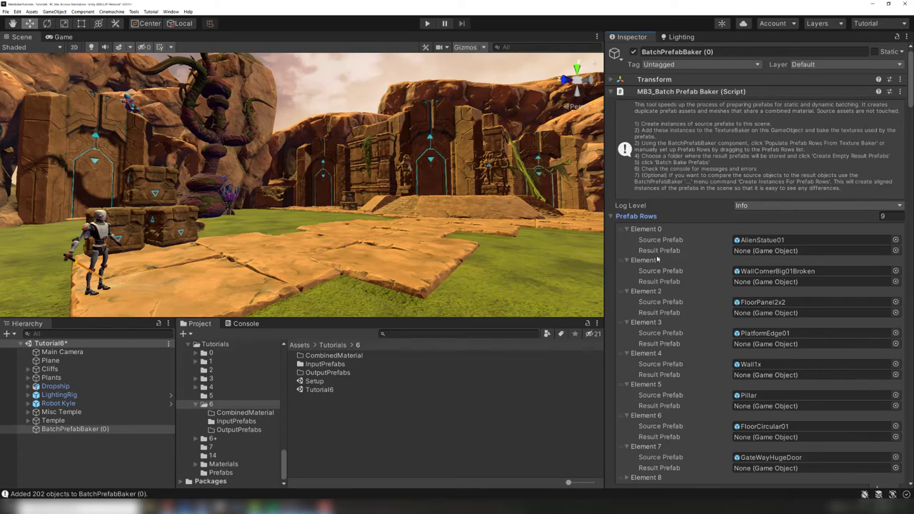
{"action": "scroll", "coordinate": [605, 284], "scroll_direction": "down", "scroll_amount": 3}
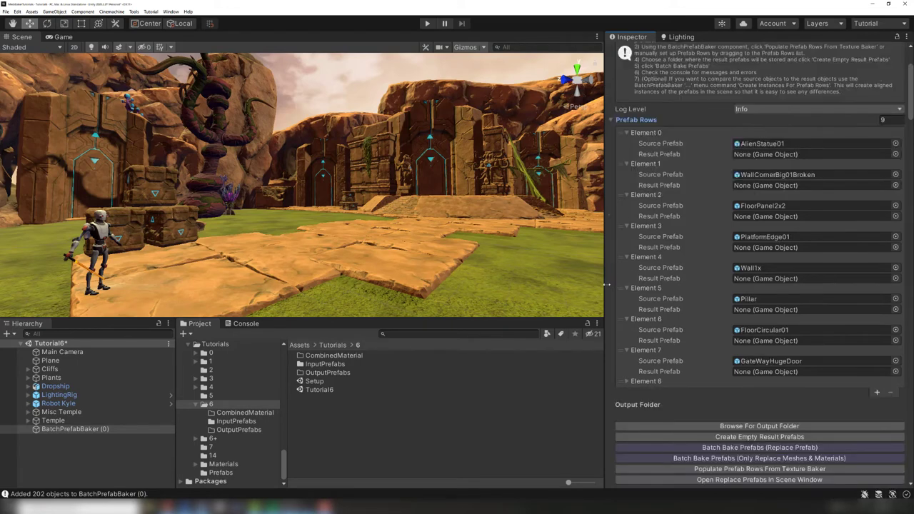
{"action": "left_click", "coordinate": [627, 381]}
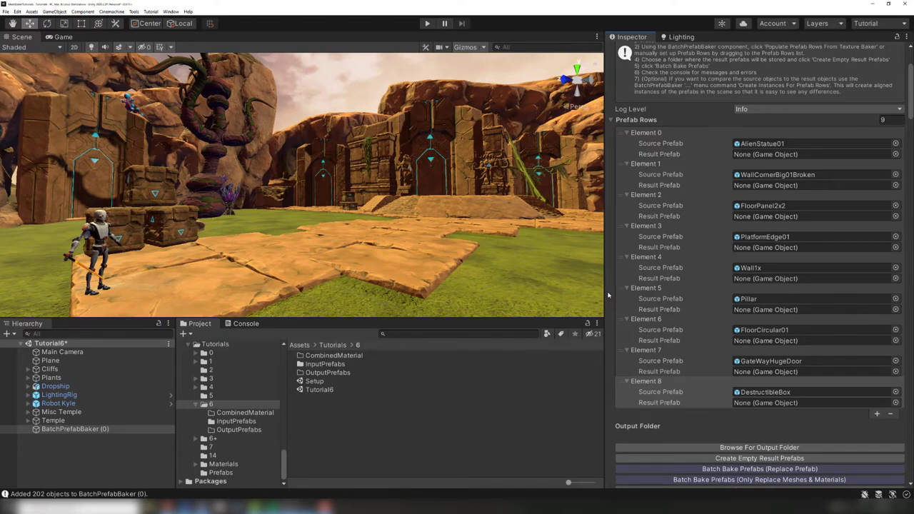
Save the scene and store BatchPrefabBaker (0) as a prefab in the Tutorials/6 folder
{"action": "key", "text": "ctrl+s"}
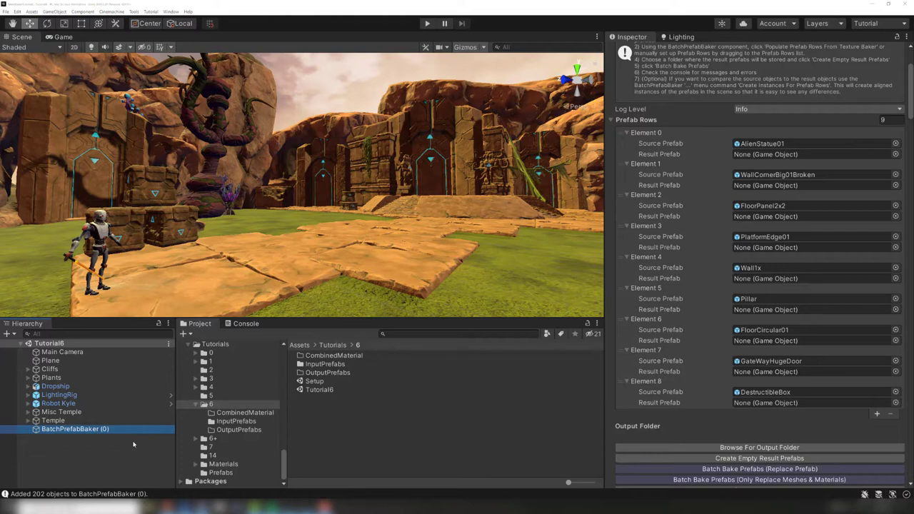
{"action": "left_click_drag", "start_coordinate": [136, 429], "coordinate": [293, 428]}
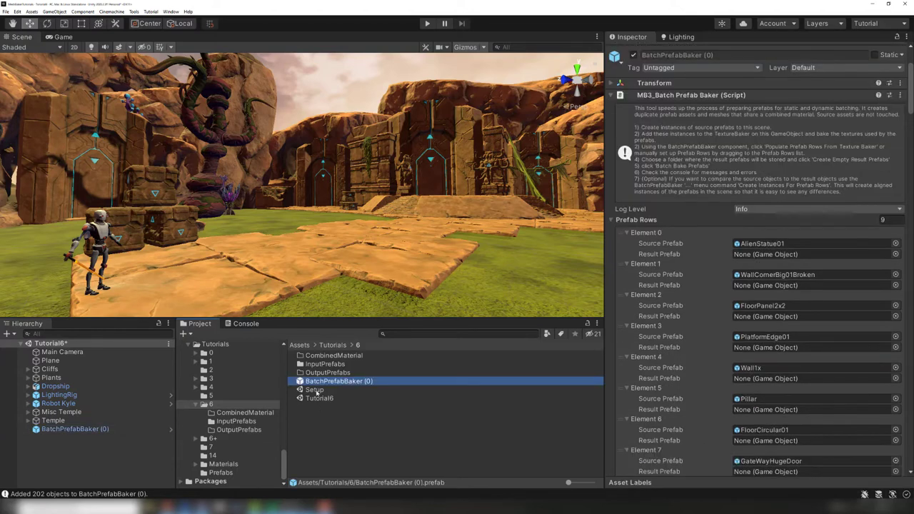
Open the Setup scene and add the BatchPrefabBaker (0) prefab to its hierarchy
{"action": "double_click", "coordinate": [314, 390]}
{"action": "left_click", "coordinate": [433, 270]}
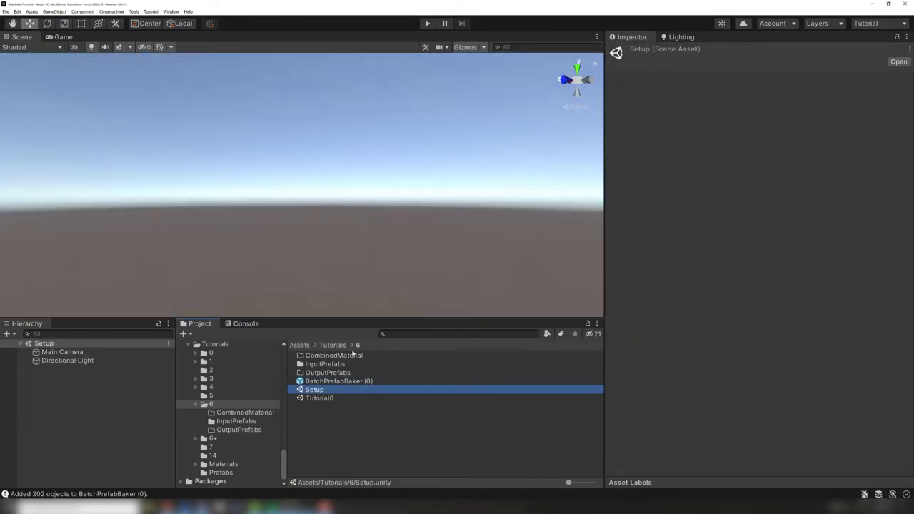
{"action": "left_click_drag", "start_coordinate": [315, 381], "coordinate": [95, 380]}
Set the baker's output folder to Assets/Tutorials/6/OutputPrefabs and create the empty result prefabs for all prefab rows
{"action": "scroll", "coordinate": [759, 286], "scroll_direction": "down", "scroll_amount": 5}
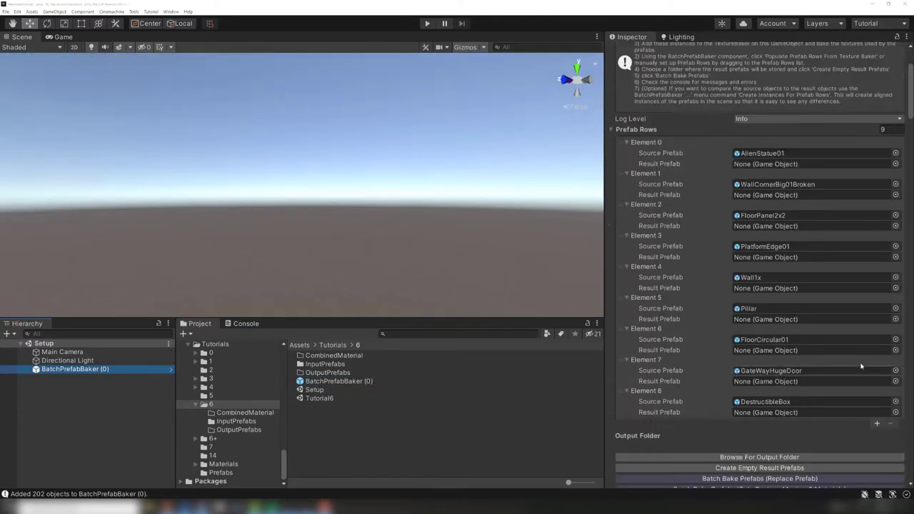
{"action": "left_click", "coordinate": [760, 361]}
{"action": "double_click", "coordinate": [83, 142]}
{"action": "left_click", "coordinate": [86, 82]}
{"action": "left_click", "coordinate": [278, 196]}
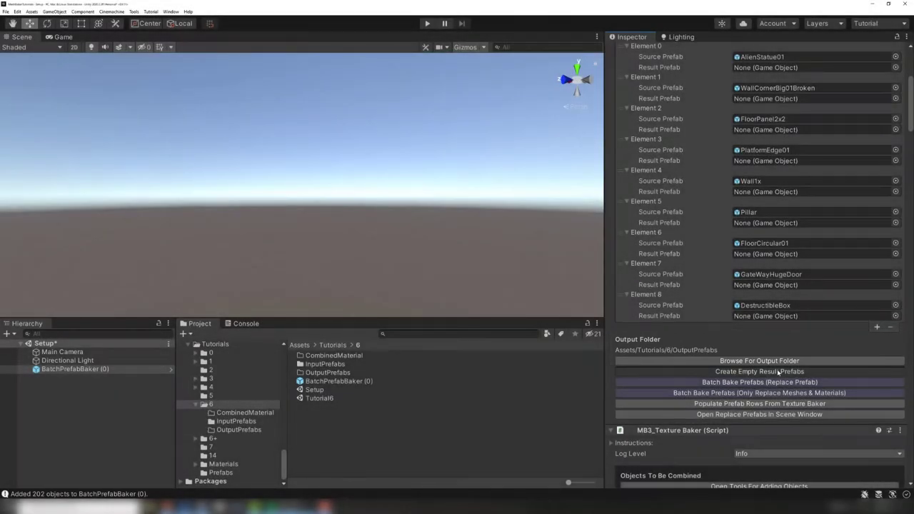
{"action": "left_click", "coordinate": [778, 372]}
{"action": "scroll", "coordinate": [778, 372], "scroll_direction": "up", "scroll_amount": 3}
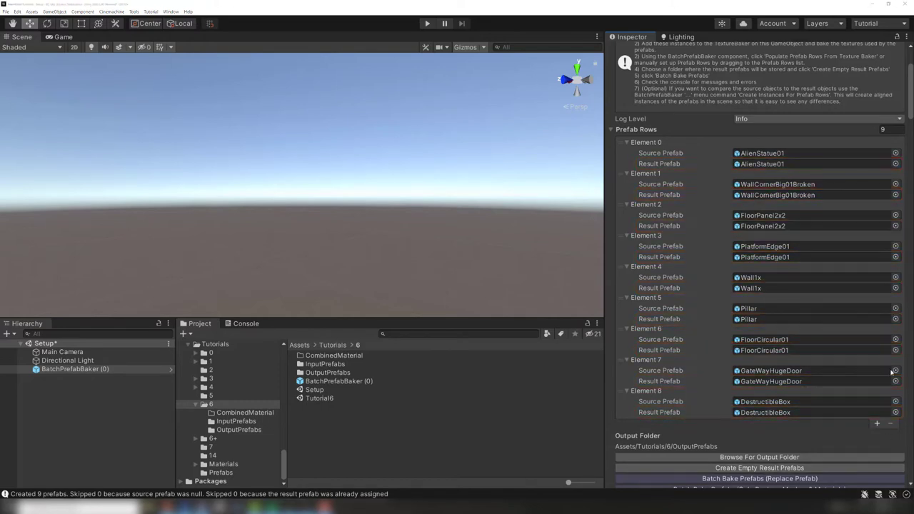
Check the Texture Baker's object list and create scene instances for the Batch Prefab Baker's prefab rows
{"action": "left_click_drag", "start_coordinate": [912, 112], "coordinate": [911, 172]}
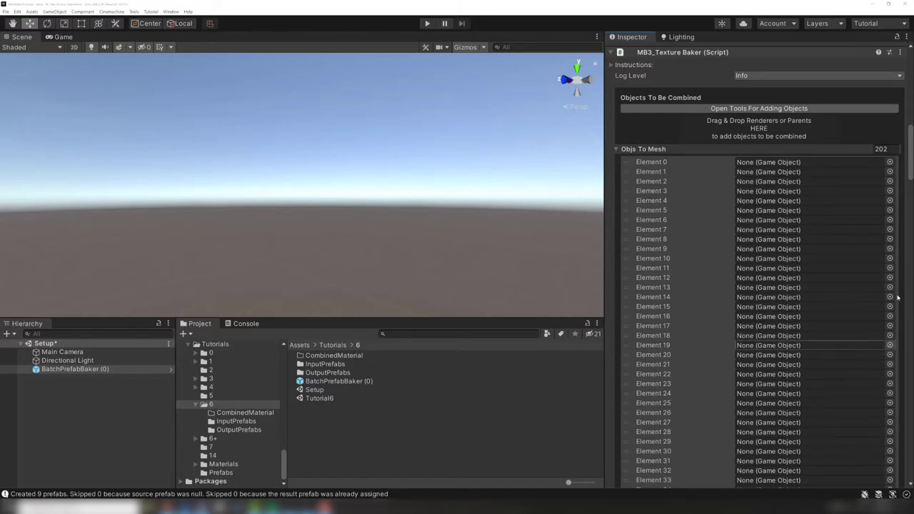
{"action": "left_click_drag", "start_coordinate": [911, 172], "coordinate": [912, 93]}
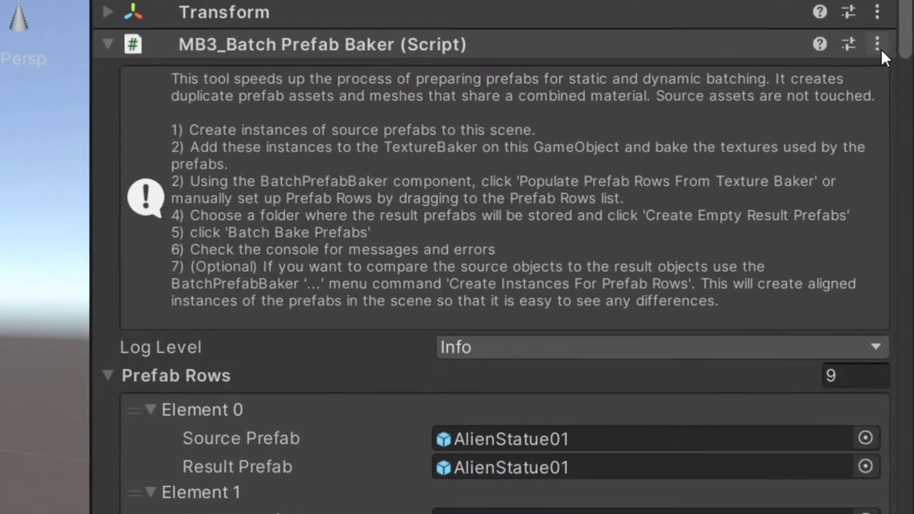
{"action": "left_click", "coordinate": [899, 100]}
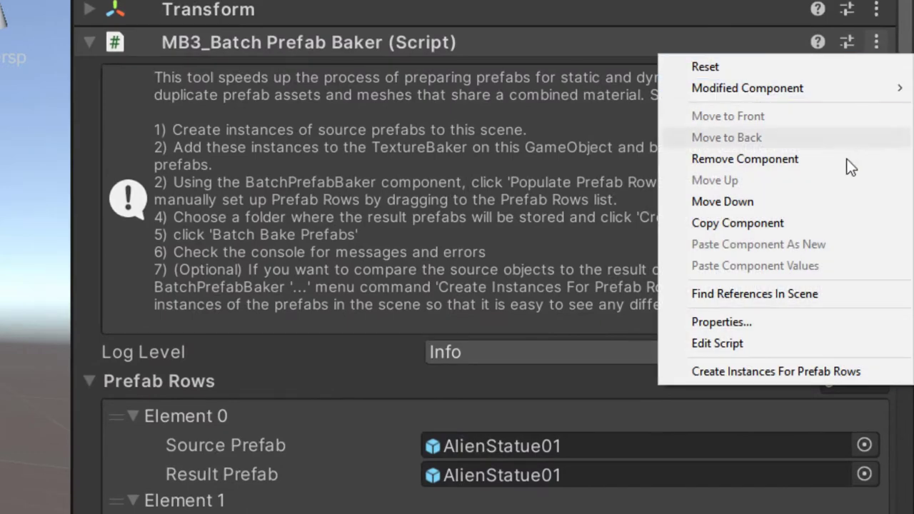
{"action": "left_click", "coordinate": [763, 370]}
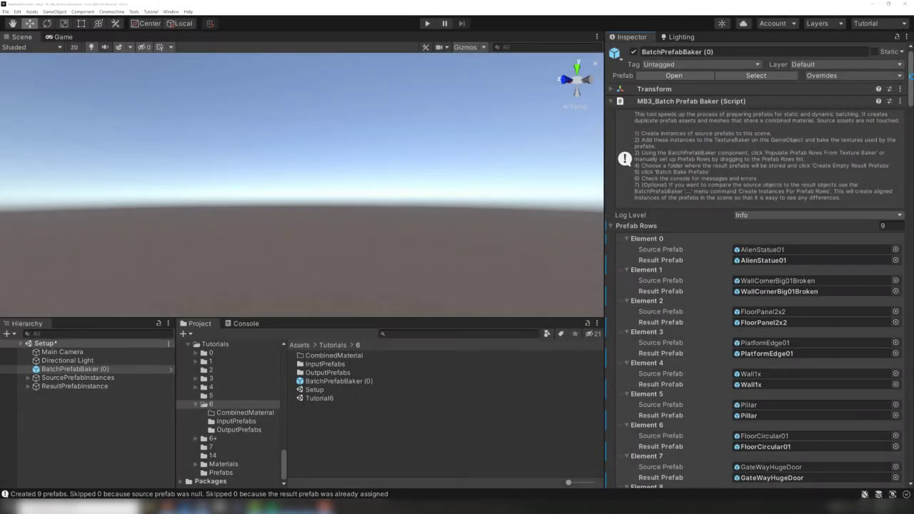
Reset the Texture Baker's Objs To Mesh list to 0 and add the renderers under SourcePrefabInstances to it
{"action": "left_click_drag", "start_coordinate": [912, 93], "coordinate": [913, 148]}
{"action": "key", "text": "Return"}
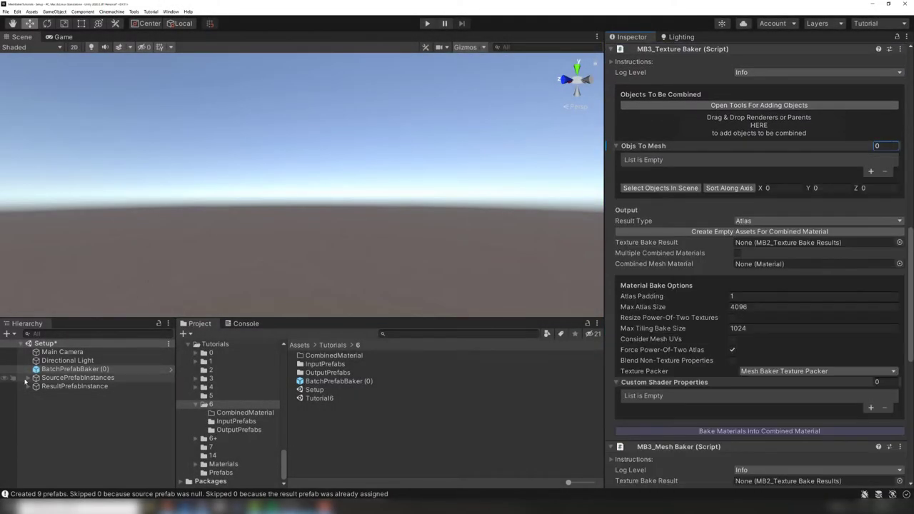
{"action": "left_click_drag", "start_coordinate": [772, 128], "coordinate": [772, 130]}
Enable Resize Power-Of-Two Textures, Consider Mesh UVs and Blend Non-Texture Properties in the Material Bake Options
{"action": "scroll", "coordinate": [698, 195], "scroll_direction": "down", "scroll_amount": 10}
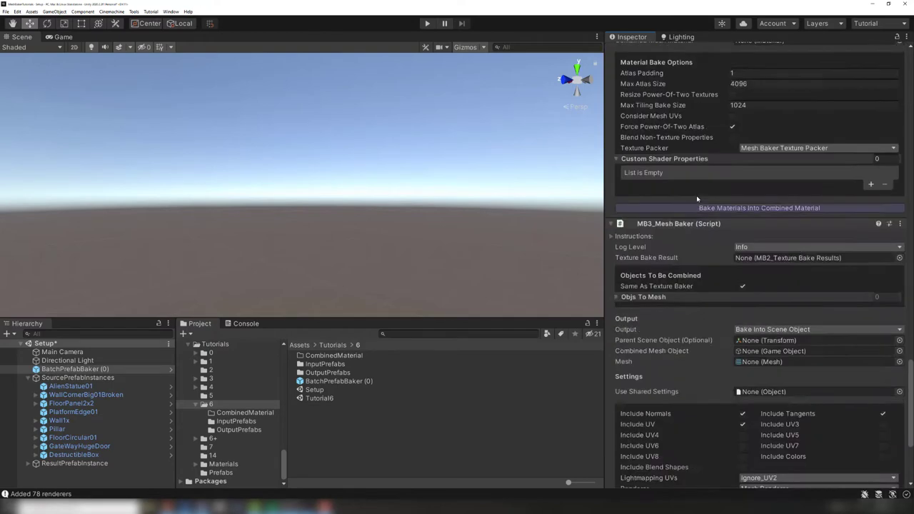
{"action": "scroll", "coordinate": [698, 195], "scroll_direction": "up", "scroll_amount": 4}
{"action": "left_click", "coordinate": [733, 287]}
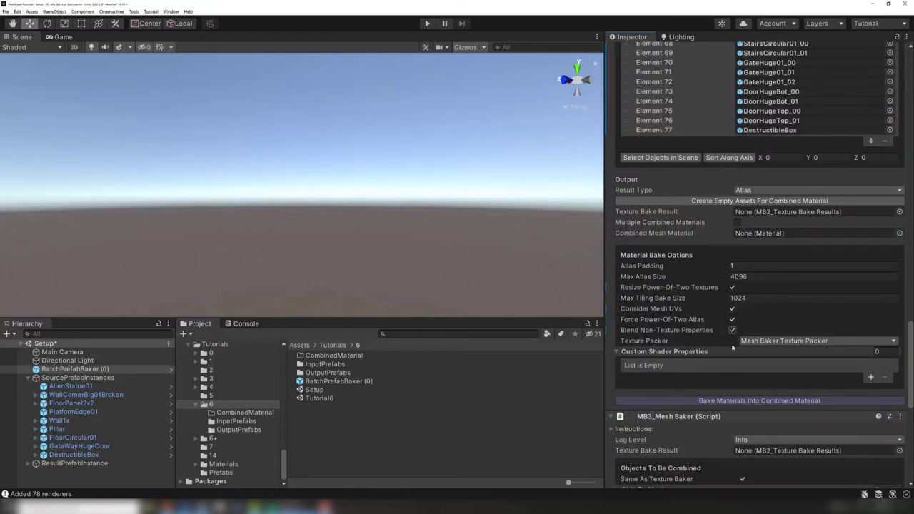
Create the empty combined material assets as CombinedMaterial and bake the source materials into the combined material
{"action": "left_click", "coordinate": [768, 203]}
{"action": "double_click", "coordinate": [85, 67]}
{"action": "left_click", "coordinate": [88, 170]}
{"action": "type", "text": "CombinedMaterial"}
{"action": "key", "text": "Return"}
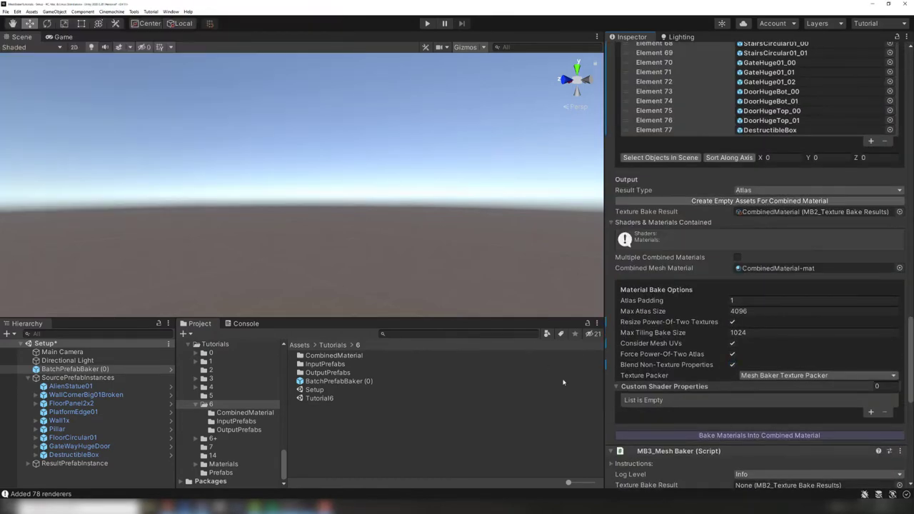
{"action": "left_click", "coordinate": [779, 437]}
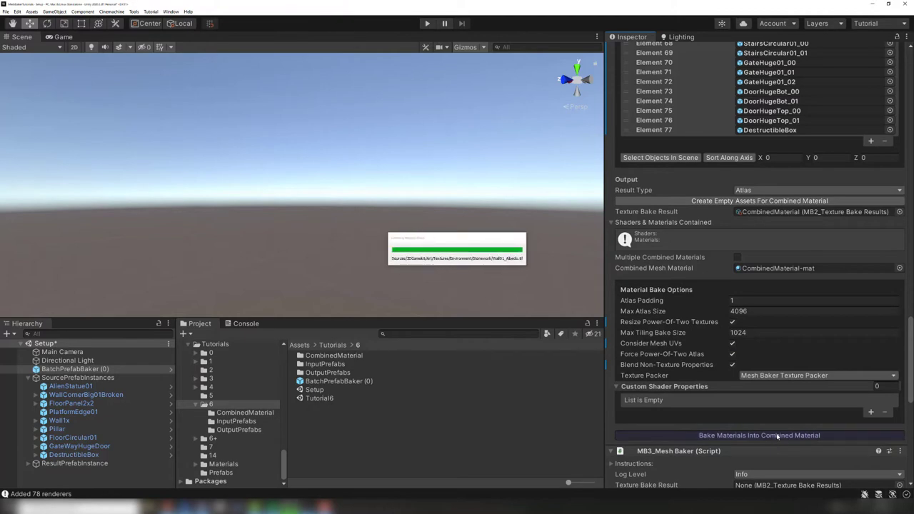
Review the Mesh Baker settings and batch bake the prefabs with the Replace Prefab option
{"action": "left_click_drag", "start_coordinate": [911, 342], "coordinate": [912, 449]}
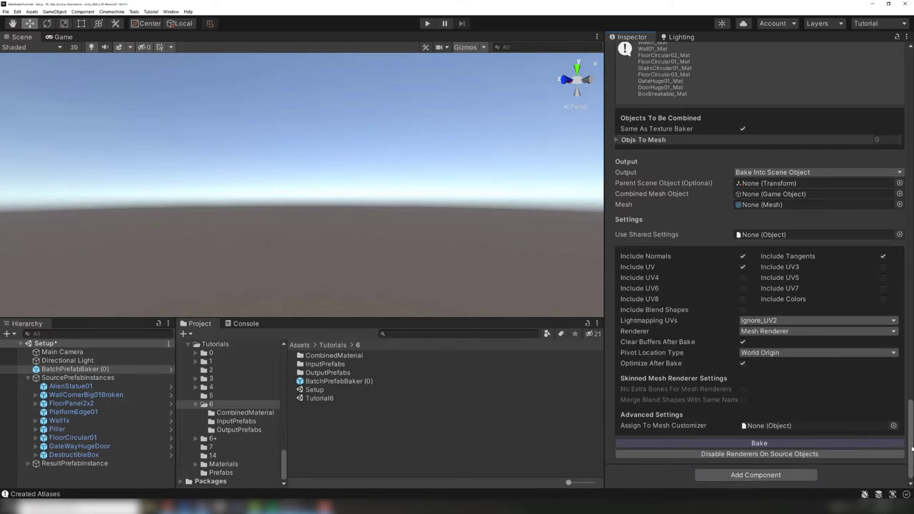
{"action": "scroll", "coordinate": [851, 409], "scroll_direction": "up", "scroll_amount": 15}
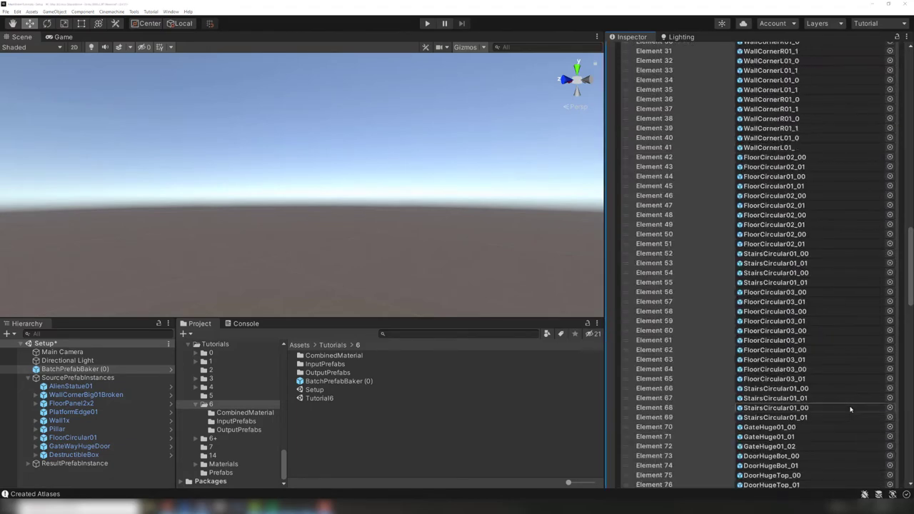
{"action": "scroll", "coordinate": [850, 409], "scroll_direction": "up", "scroll_amount": 10}
{"action": "scroll", "coordinate": [851, 409], "scroll_direction": "down", "scroll_amount": 3}
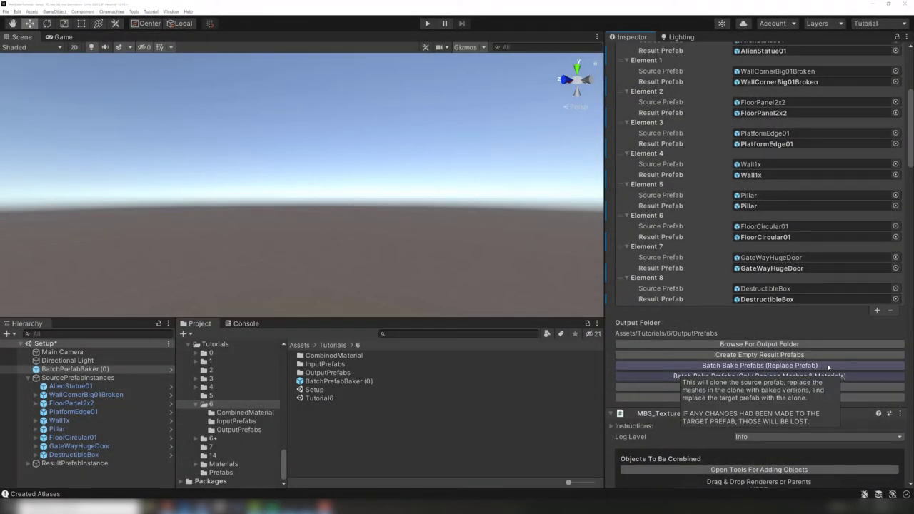
{"action": "left_click", "coordinate": [828, 366]}
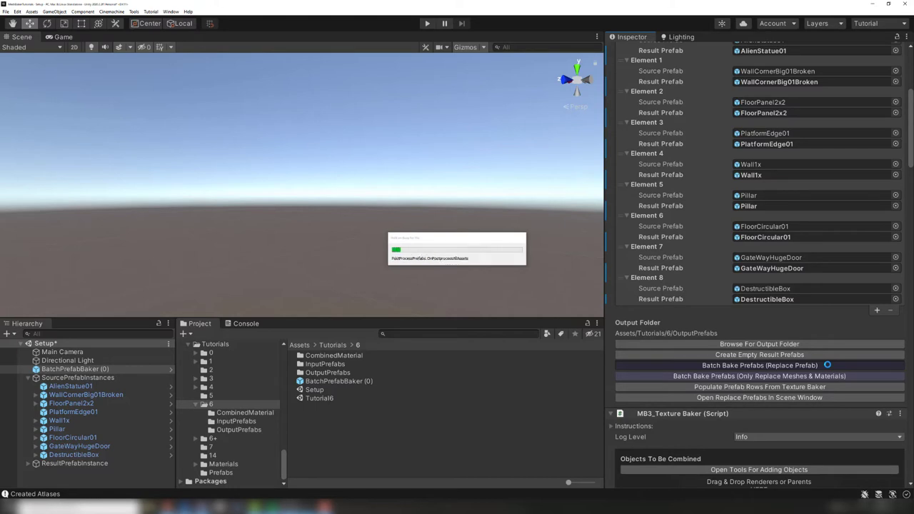
Create instances for the prefab rows again so the baked results can be compared with the sources
{"action": "scroll", "coordinate": [868, 336], "scroll_direction": "up", "scroll_amount": 5}
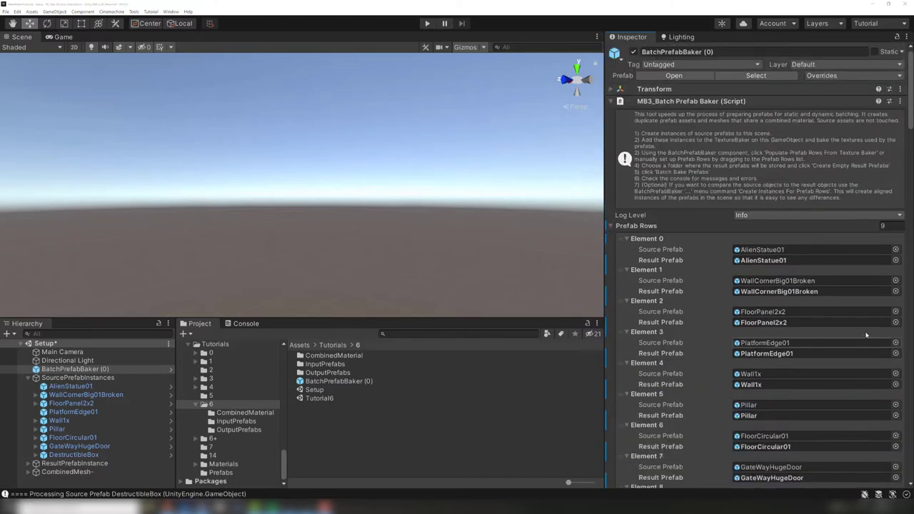
{"action": "left_click", "coordinate": [901, 101]}
{"action": "left_click", "coordinate": [902, 101]}
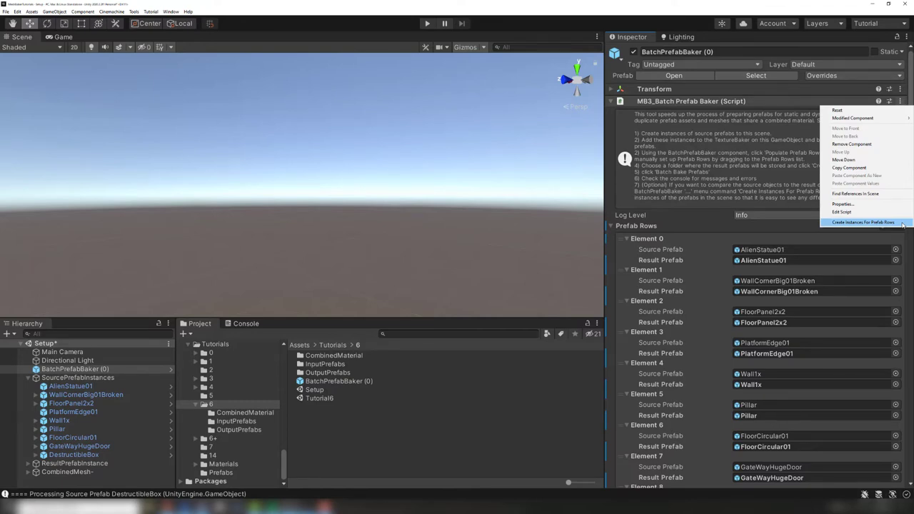
{"action": "left_click", "coordinate": [843, 222]}
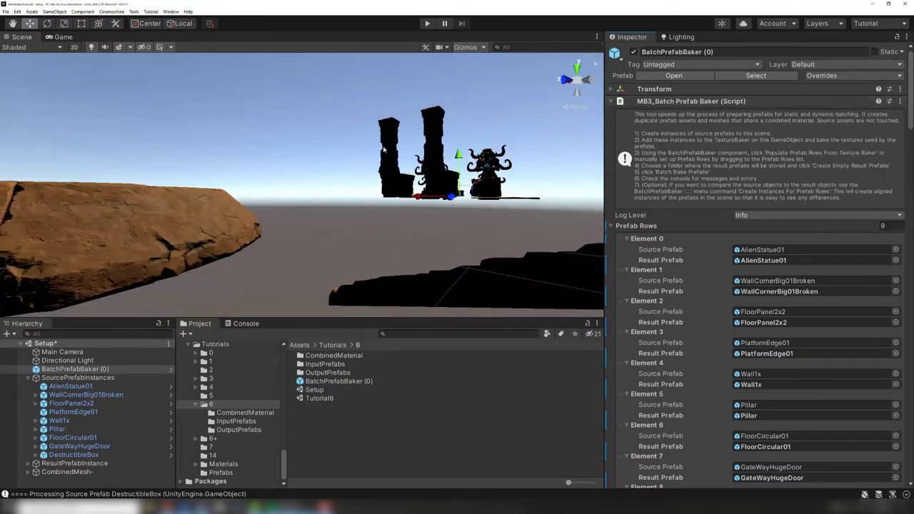
Compare the source and result instances of AlienStatue01 and GateWayHugeDoor, including the material on the result's GateHuge01_00 mesh
{"action": "right_click_drag", "start_coordinate": [405, 211], "coordinate": [176, 239]}
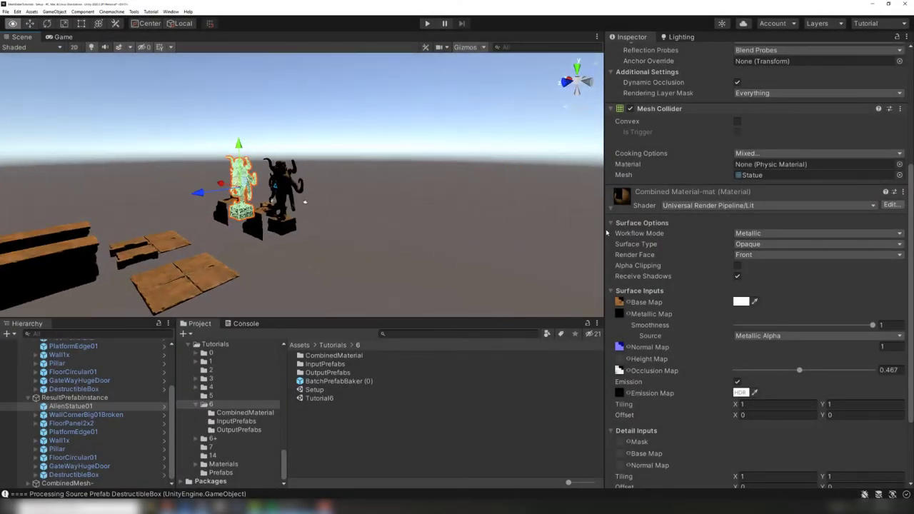
{"action": "scroll", "coordinate": [435, 235], "scroll_direction": "up", "scroll_amount": 5}
{"action": "middle_click_drag", "start_coordinate": [353, 265], "coordinate": [343, 216]}
{"action": "scroll", "coordinate": [343, 217], "scroll_direction": "down", "scroll_amount": 5}
{"action": "left_click_drag", "start_coordinate": [343, 216], "coordinate": [153, 259], "text": "alt"}
{"action": "scroll", "coordinate": [153, 260], "scroll_direction": "up", "scroll_amount": 5}
{"action": "middle_click_drag", "start_coordinate": [235, 261], "coordinate": [249, 231]}
{"action": "left_click", "coordinate": [248, 203]}
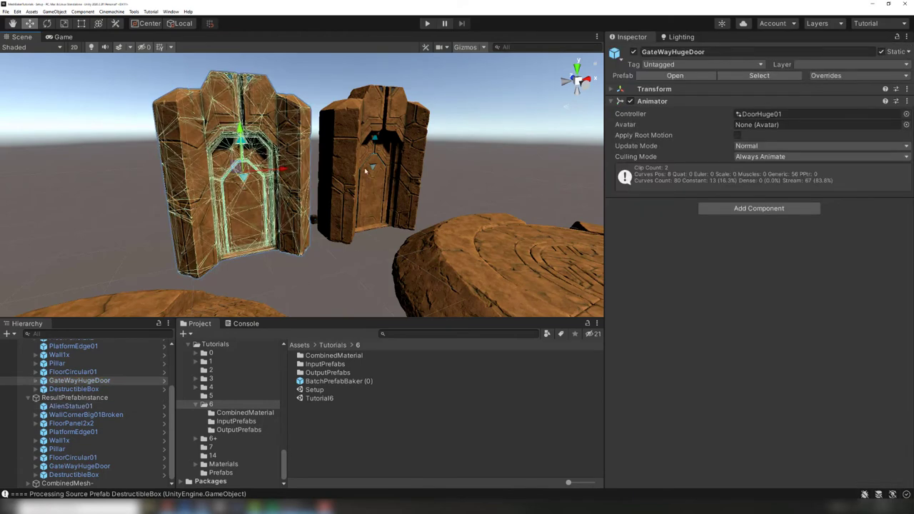
{"action": "left_click", "coordinate": [365, 170]}
{"action": "left_click", "coordinate": [60, 484]}
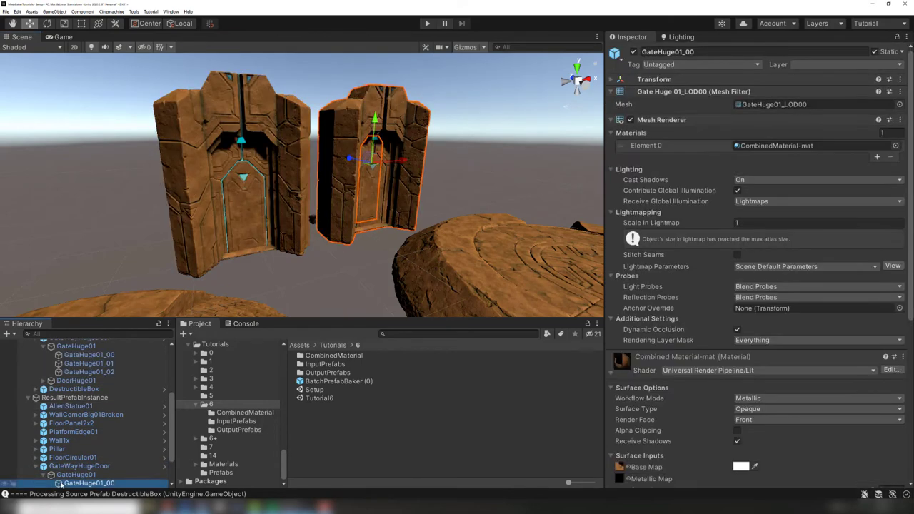
{"action": "scroll", "coordinate": [677, 391], "scroll_direction": "down", "scroll_amount": 6}
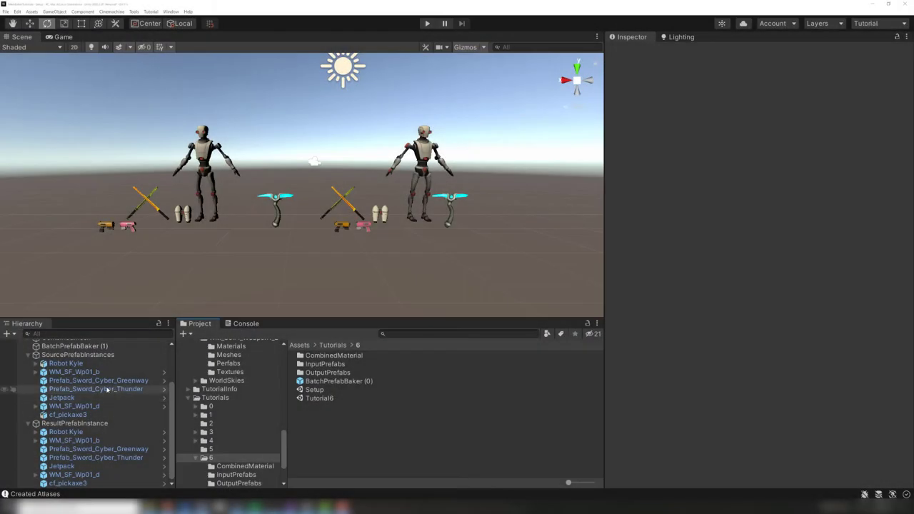
Compare the materials of the source and result instances of Prefab_Sword_Cyber_Greenway, Jetpack, cf_pickaxe3 and Robot Kyle's Robot2 mesh
{"action": "left_click", "coordinate": [96, 381]}
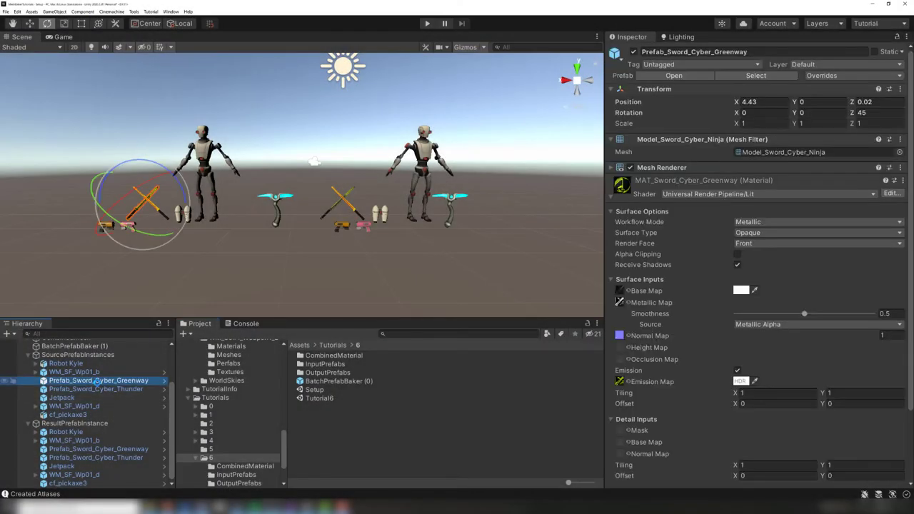
{"action": "left_click", "coordinate": [68, 450]}
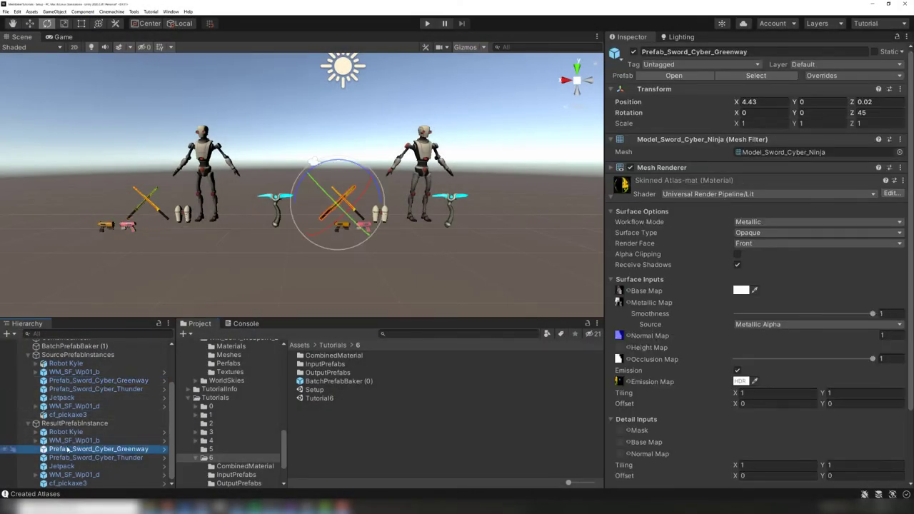
{"action": "left_click", "coordinate": [61, 398]}
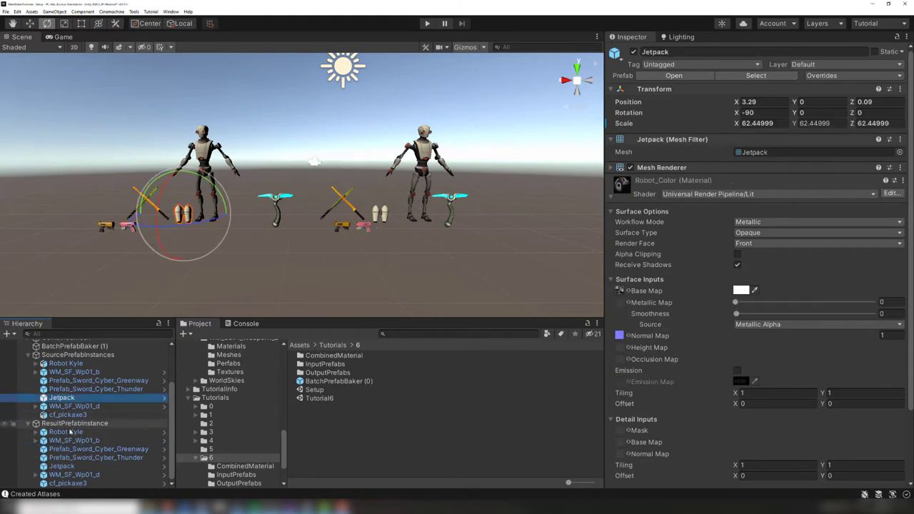
{"action": "left_click", "coordinate": [63, 468]}
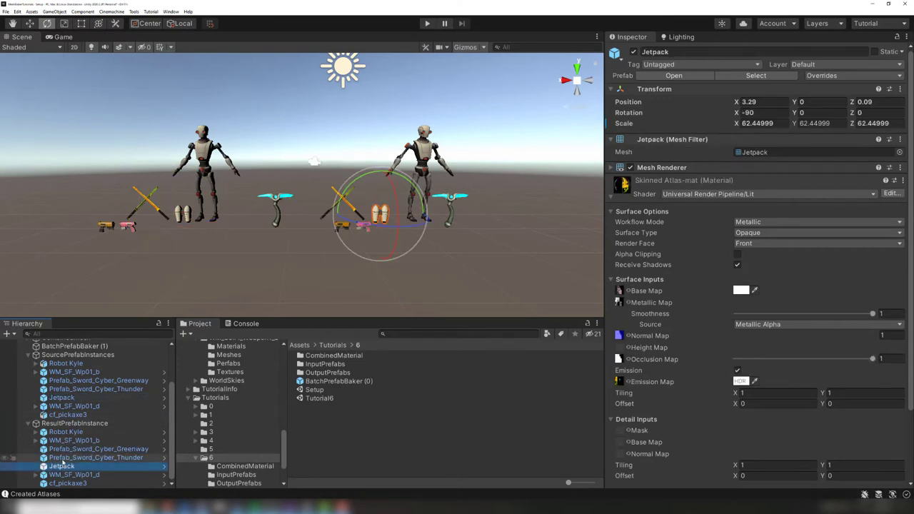
{"action": "left_click", "coordinate": [67, 417]}
{"action": "left_click", "coordinate": [67, 416]}
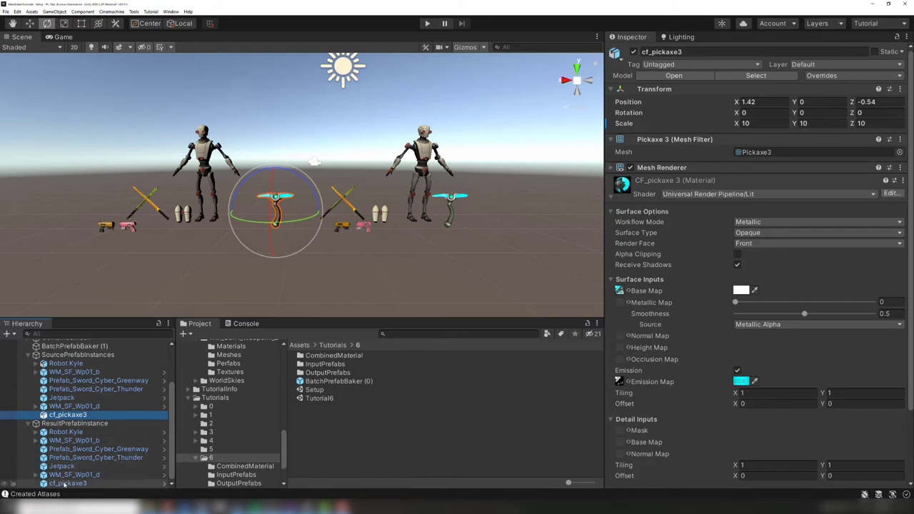
{"action": "left_click", "coordinate": [63, 484]}
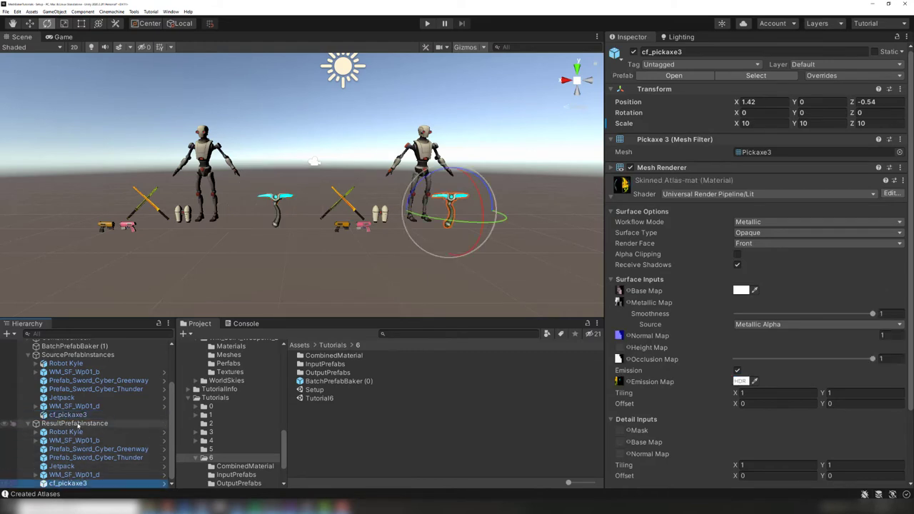
{"action": "left_click", "coordinate": [36, 364]}
{"action": "left_click", "coordinate": [67, 373]}
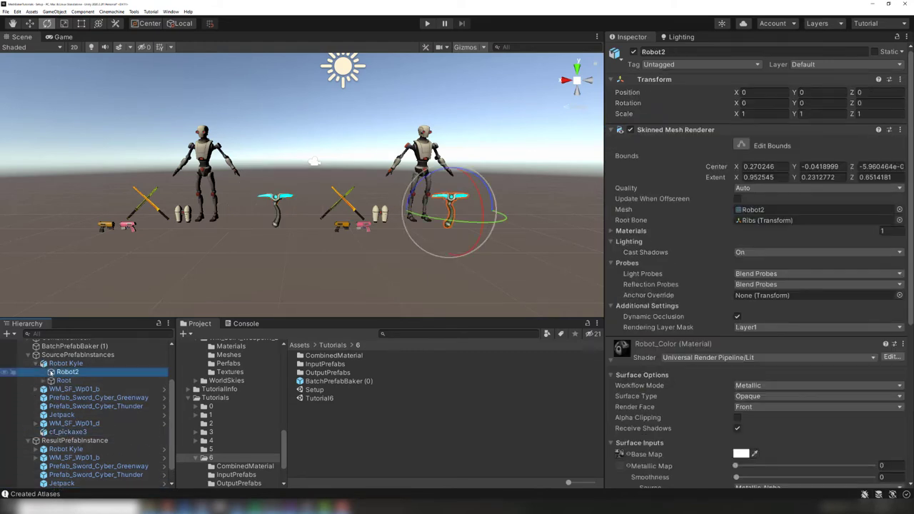
{"action": "left_click", "coordinate": [36, 449]}
{"action": "left_click", "coordinate": [67, 458]}
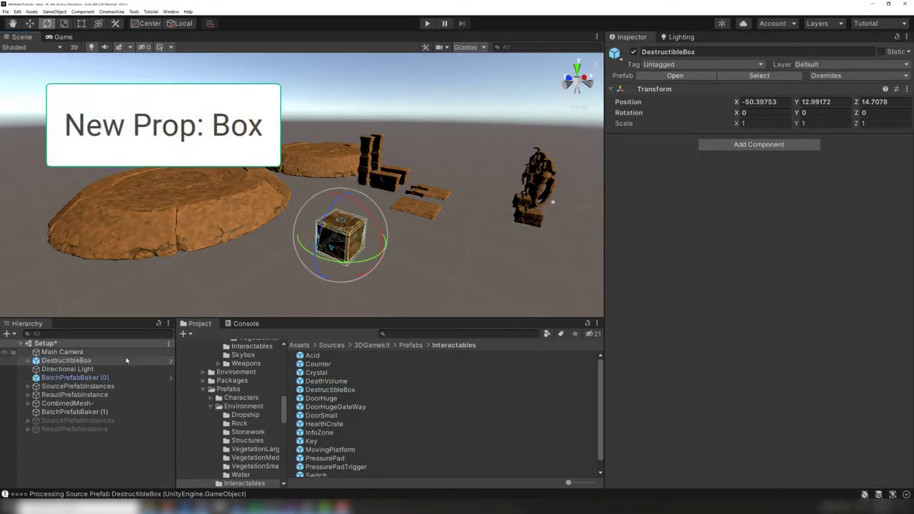
Add the DestructibleBox instance to the BatchPrefabBaker (0) texture baker's objects and bake the materials into the combined material
{"action": "left_click", "coordinate": [86, 378]}
{"action": "scroll", "coordinate": [672, 274], "scroll_direction": "down", "scroll_amount": 10}
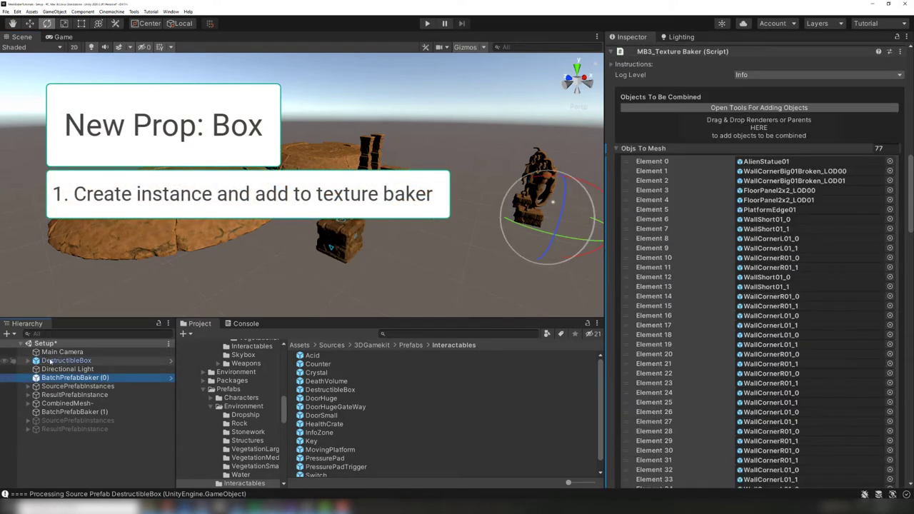
{"action": "left_click_drag", "start_coordinate": [50, 361], "coordinate": [738, 133]}
{"action": "scroll", "coordinate": [678, 220], "scroll_direction": "down", "scroll_amount": 5}
{"action": "scroll", "coordinate": [679, 223], "scroll_direction": "down", "scroll_amount": 10}
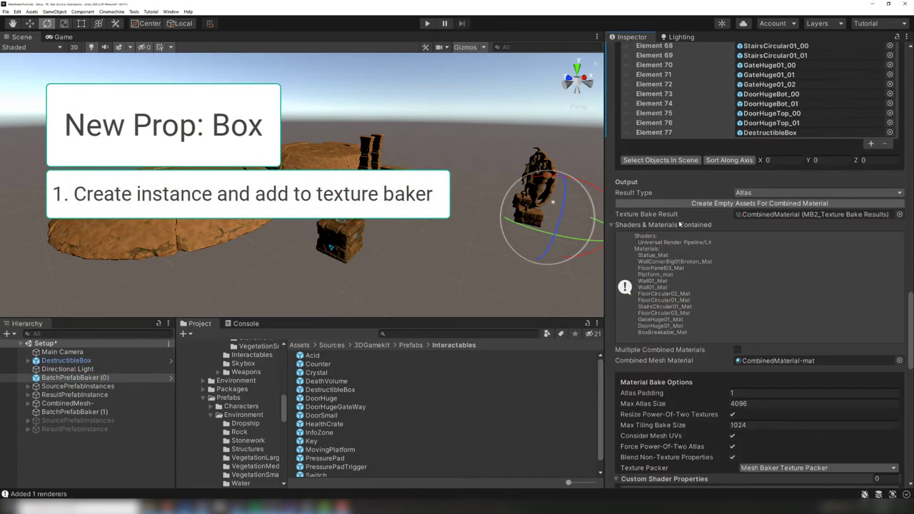
{"action": "scroll", "coordinate": [725, 332], "scroll_direction": "down", "scroll_amount": 5}
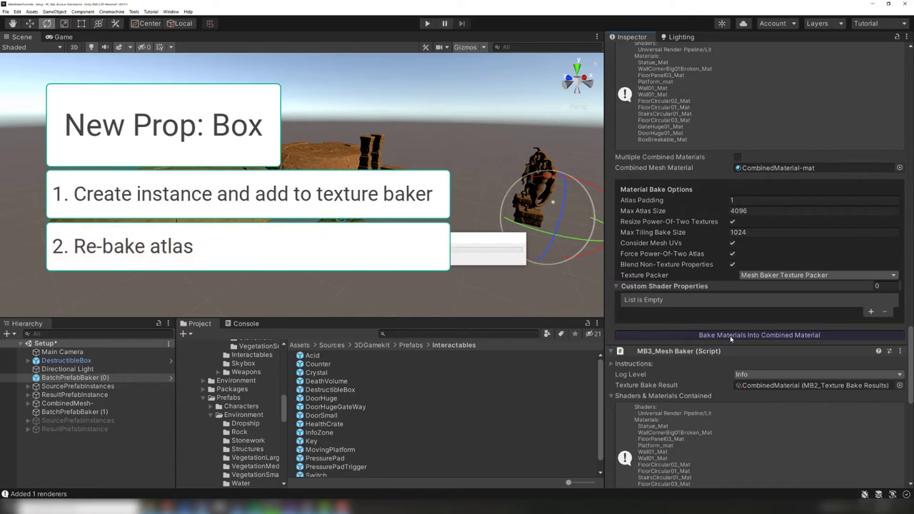
{"action": "left_click", "coordinate": [731, 337]}
Add a DestructibleBox prefab row with an empty result prefab from the texture baker and batch bake with Replace Prefab
{"action": "scroll", "coordinate": [731, 333], "scroll_direction": "up", "scroll_amount": 15}
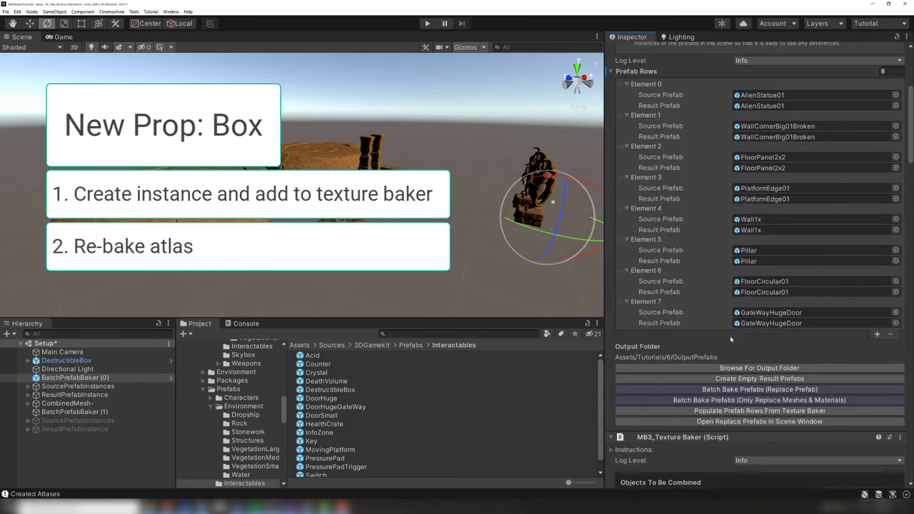
{"action": "left_click", "coordinate": [760, 410]}
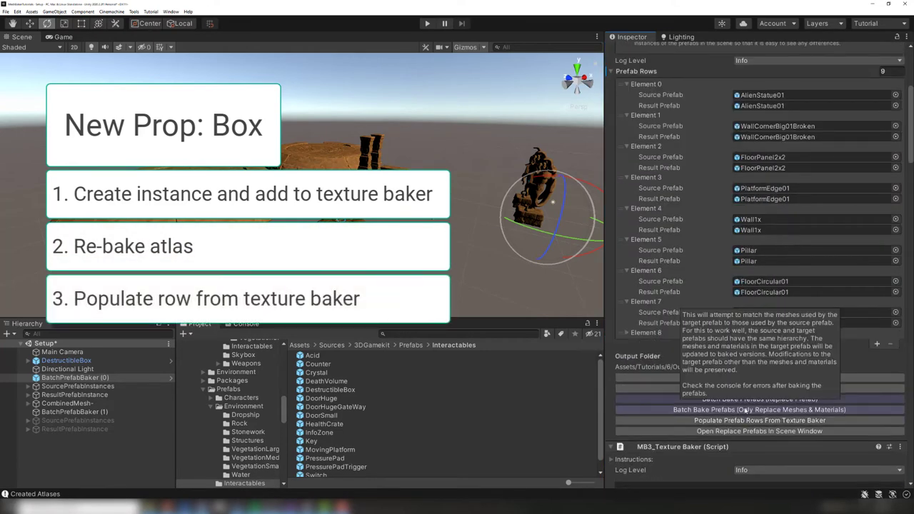
{"action": "left_click", "coordinate": [629, 333]}
{"action": "left_click", "coordinate": [735, 409]}
{"action": "left_click", "coordinate": [737, 421]}
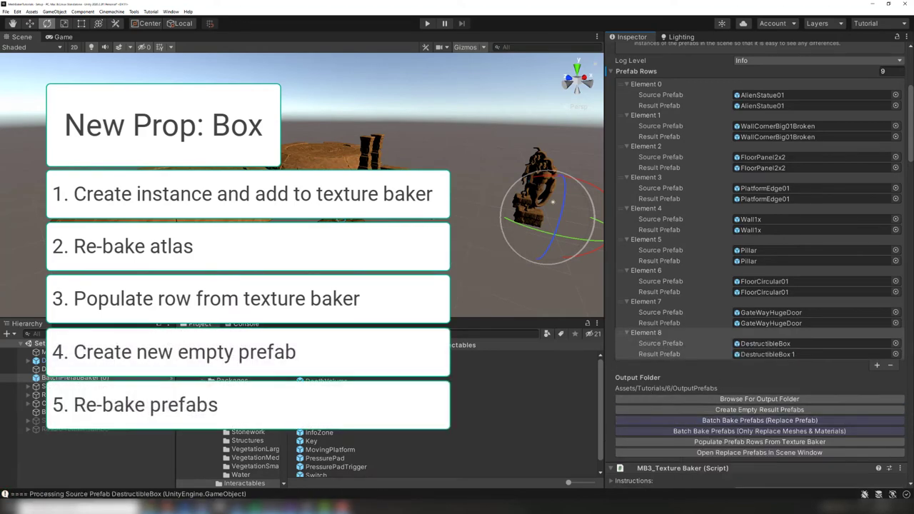
Expand ResultPrefabInstance and frame one of its instances in the scene to inspect it
{"action": "left_click", "coordinate": [28, 396]}
{"action": "scroll", "coordinate": [43, 422], "scroll_direction": "down", "scroll_amount": 1}
{"action": "double_click", "coordinate": [72, 450]}
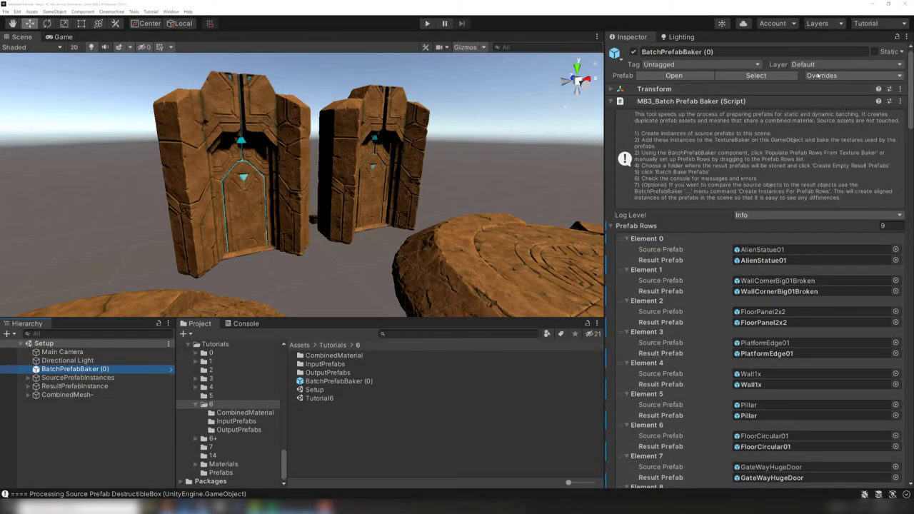
Apply the BatchPrefabBaker (0) overrides to its prefab and open the Tutorial6 scene
{"action": "left_click", "coordinate": [821, 75]}
{"action": "left_click", "coordinate": [871, 170]}
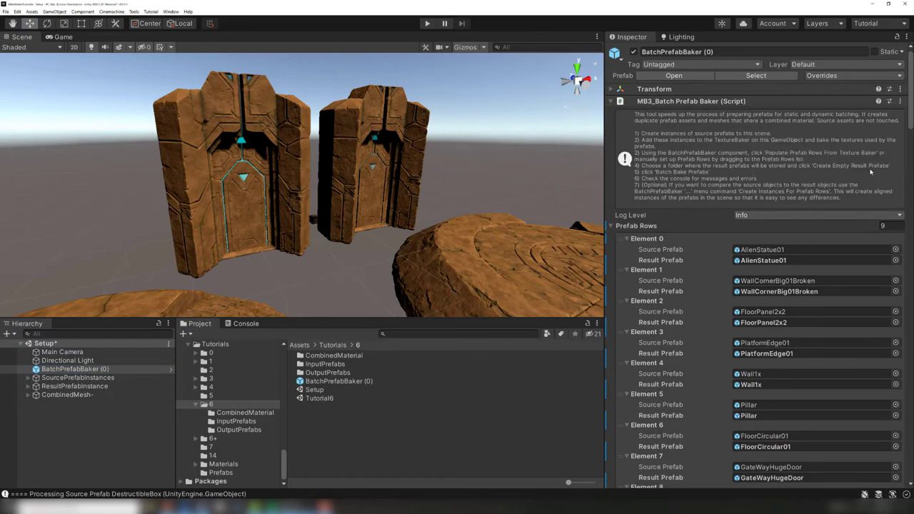
{"action": "double_click", "coordinate": [318, 398]}
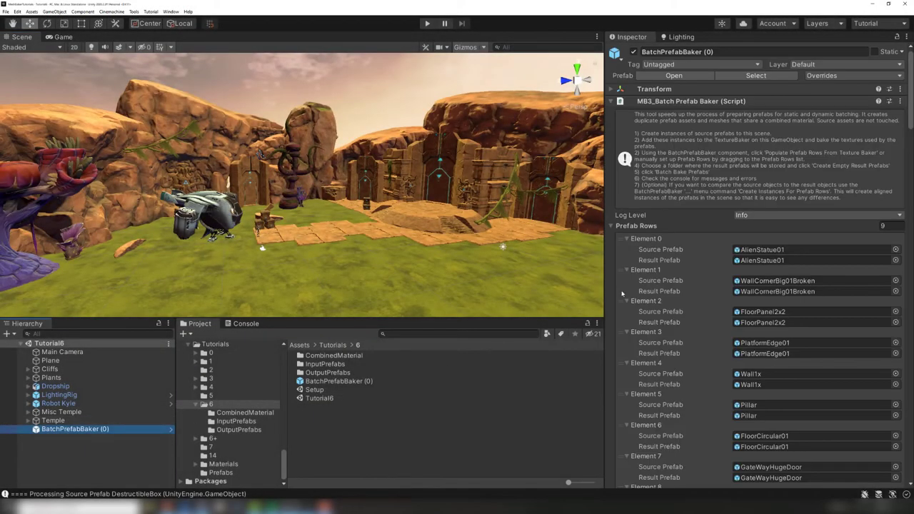
Replace the source prefabs in the Tutorial6 scene with their baked targets, using the batch baker's prefab rows
{"action": "scroll", "coordinate": [710, 206], "scroll_direction": "down", "scroll_amount": 10}
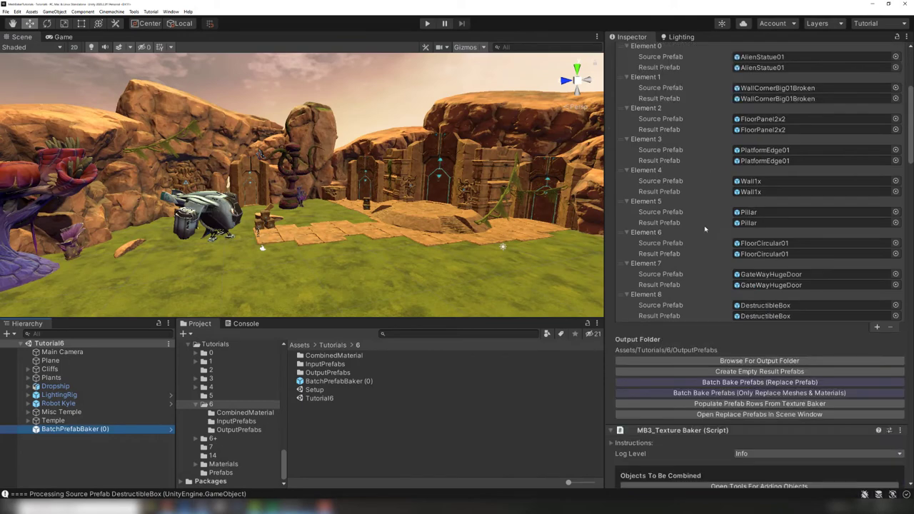
{"action": "left_click", "coordinate": [818, 416]}
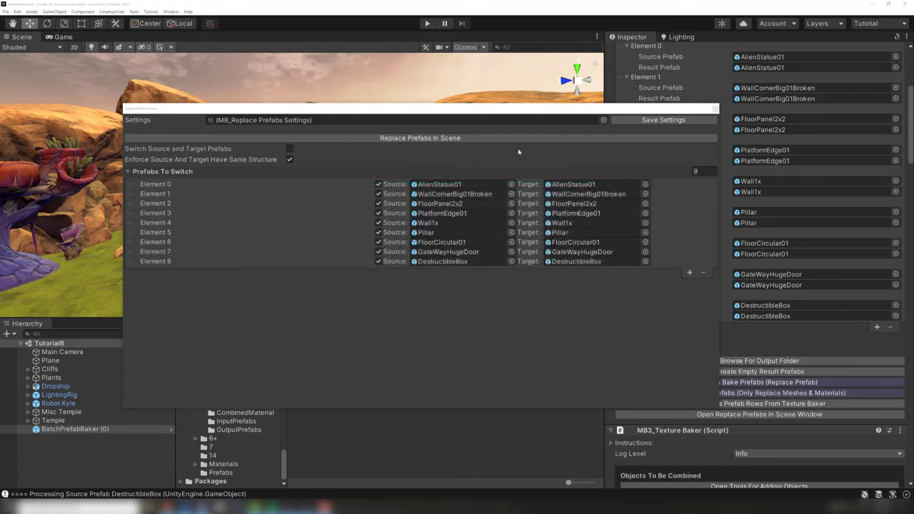
{"action": "left_click", "coordinate": [519, 140]}
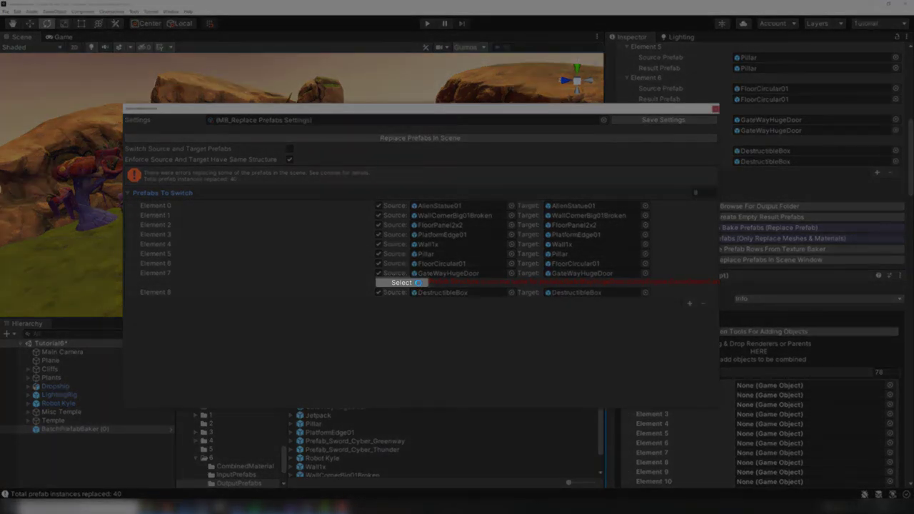
Locate the source GateWayHugeDoor prefab from the replacement error and open it for editing
{"action": "left_click", "coordinate": [418, 284]}
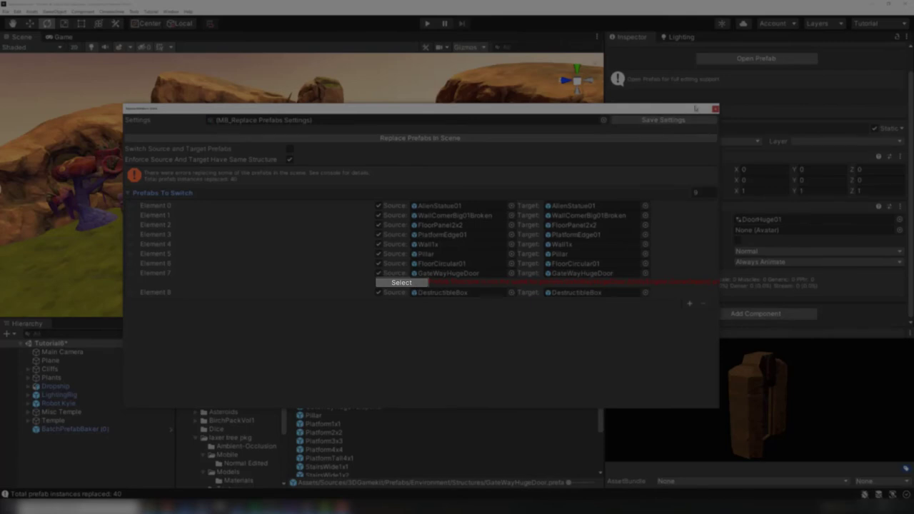
{"action": "left_click", "coordinate": [715, 109]}
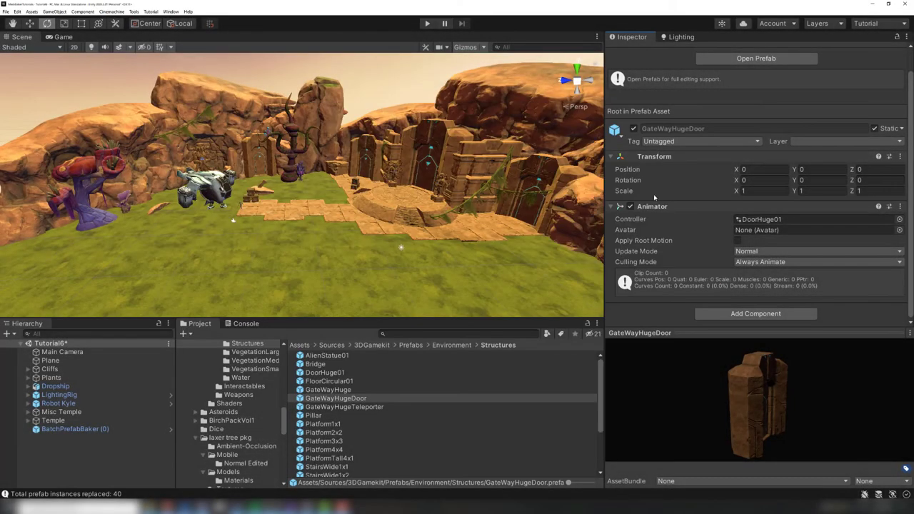
{"action": "left_click", "coordinate": [752, 59]}
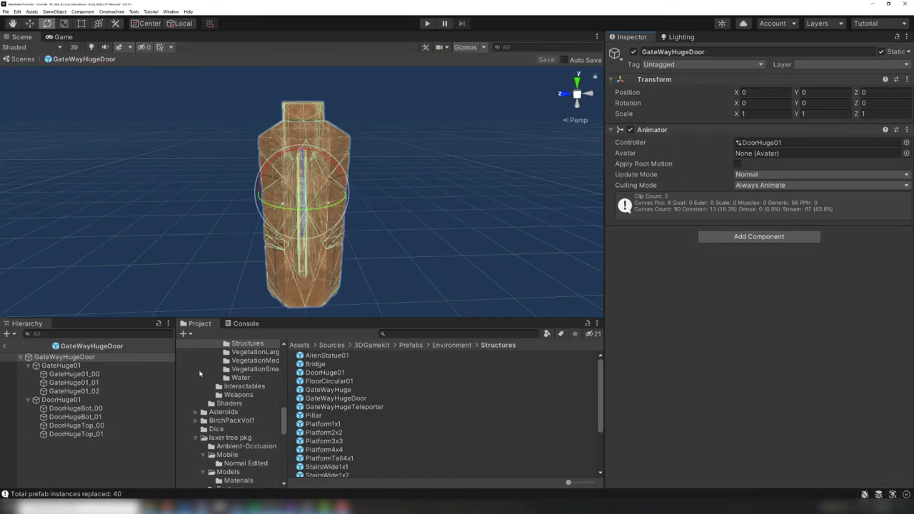
Reorder the children of the GateWayHugeDoor prefab, moving DoorHuge01 above GateHuge01
{"action": "left_click", "coordinate": [28, 365]}
{"action": "left_click", "coordinate": [27, 374]}
{"action": "left_click_drag", "start_coordinate": [70, 375], "coordinate": [65, 362]}
{"action": "left_click", "coordinate": [62, 403]}
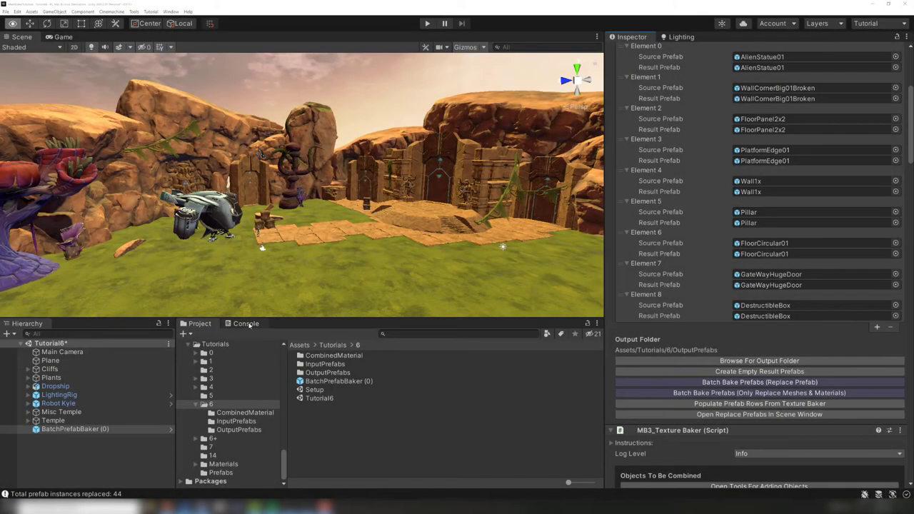
Check the replacement log and the materials on the replaced gateway door, alien statue and small box in the scene
{"action": "left_click", "coordinate": [247, 323]}
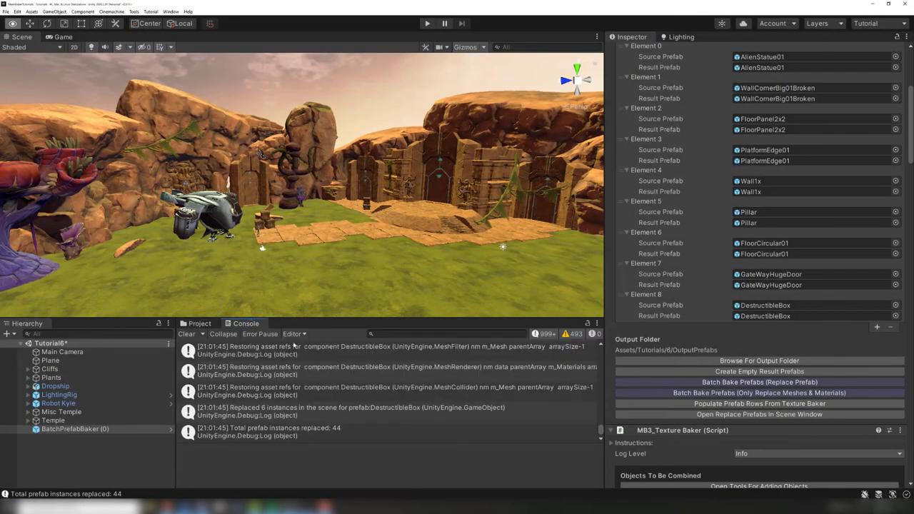
{"action": "left_click", "coordinate": [449, 187]}
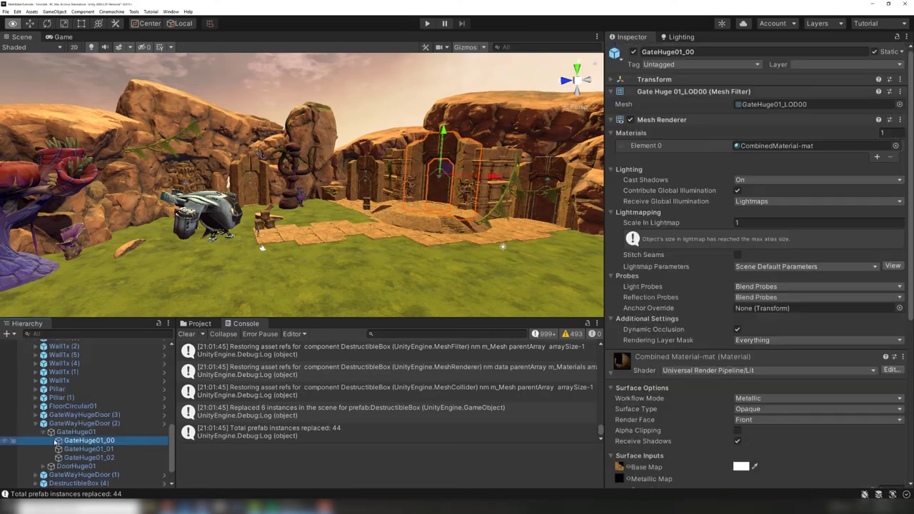
{"action": "scroll", "coordinate": [757, 264], "scroll_direction": "down", "scroll_amount": 8}
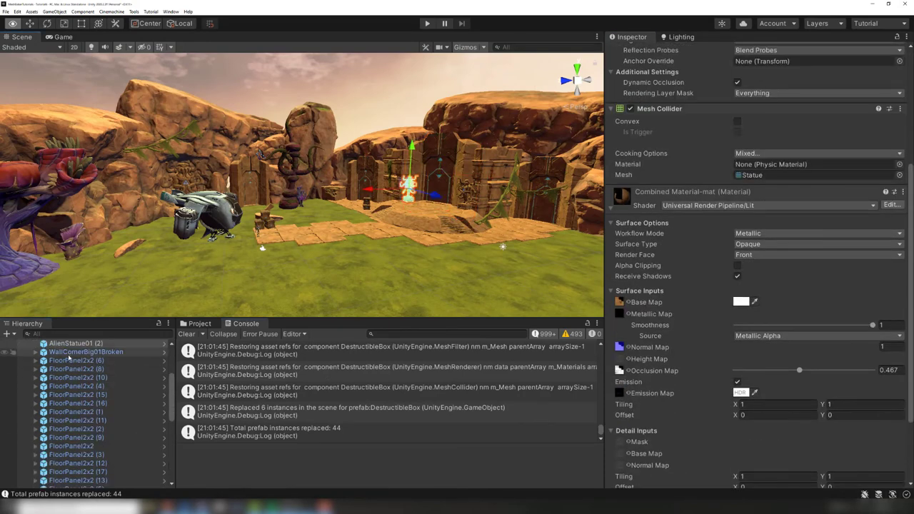
{"action": "left_click", "coordinate": [369, 207]}
{"action": "scroll", "coordinate": [677, 374], "scroll_direction": "down", "scroll_amount": 5}
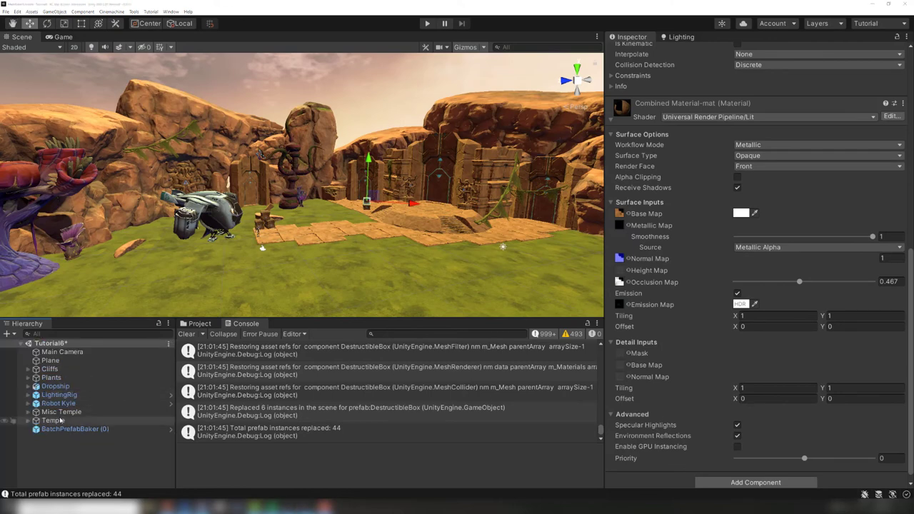
Mark the Misc Temple and Temple groups and all their child objects as static
{"action": "left_click", "coordinate": [57, 420]}
{"action": "left_click", "coordinate": [61, 412], "text": "shift"}
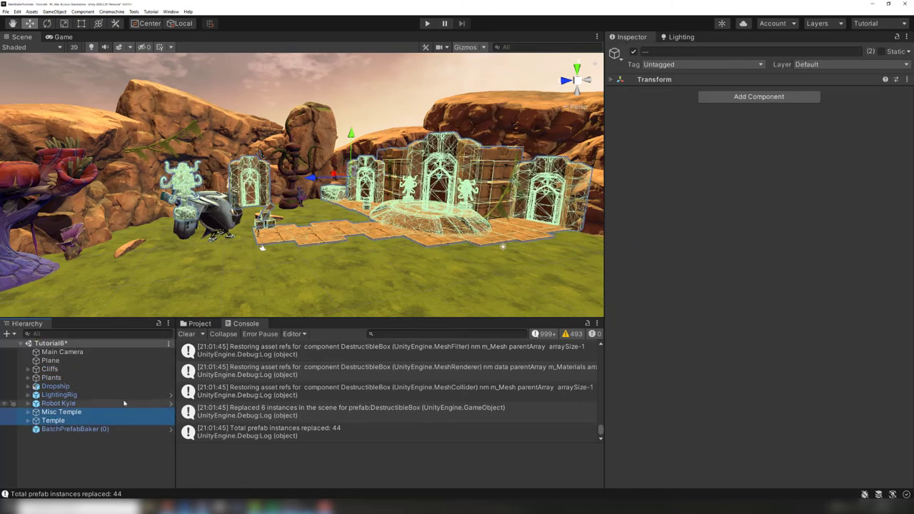
{"action": "left_click", "coordinate": [883, 53]}
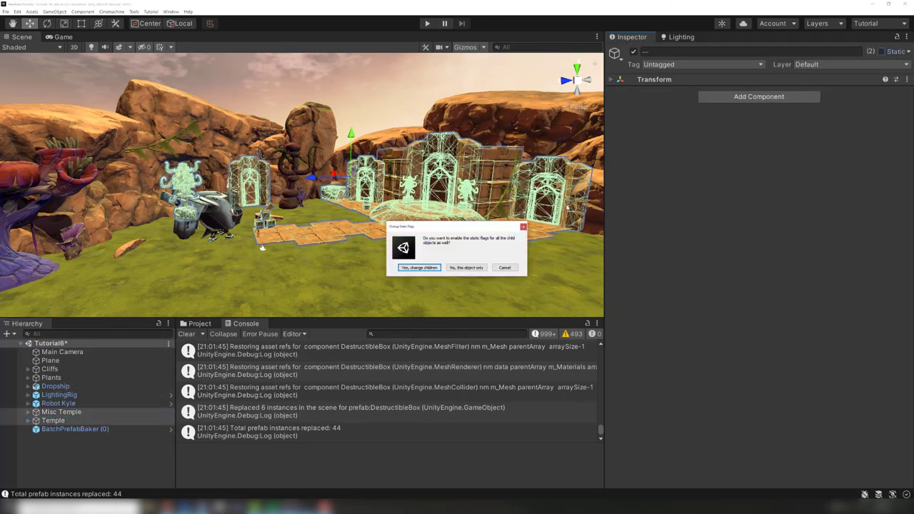
{"action": "left_click", "coordinate": [431, 269]}
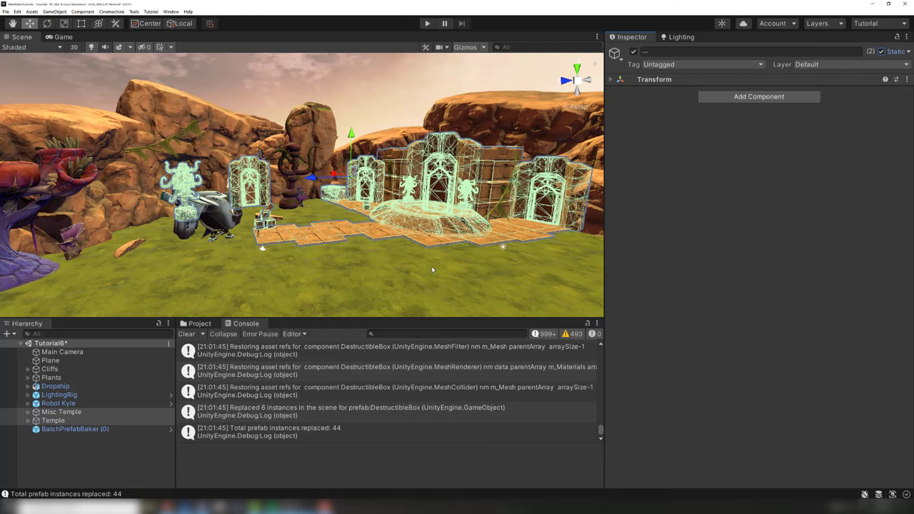
Open the central gateway's GateWayHugeDoor prefab and inspect its GateHuge01_00, GateHuge01_01 and GateHuge01_02 meshes
{"action": "left_click", "coordinate": [444, 152]}
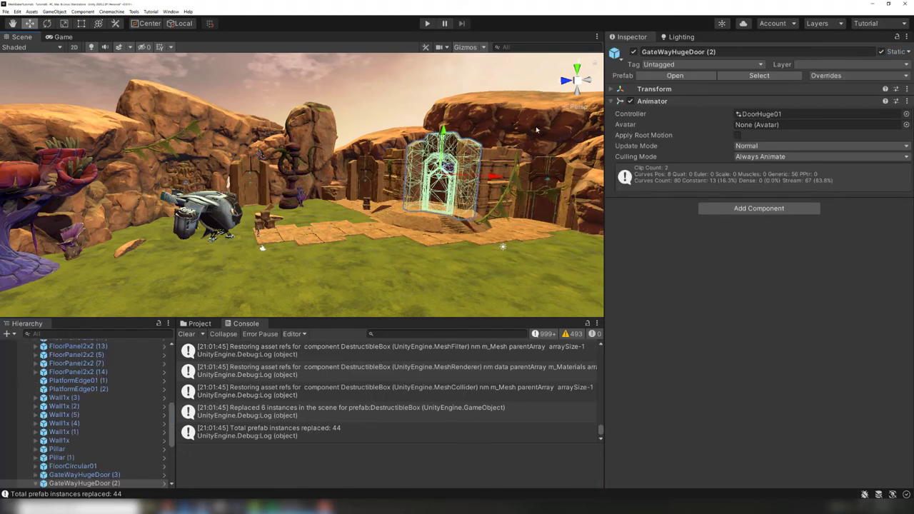
{"action": "left_click", "coordinate": [649, 78]}
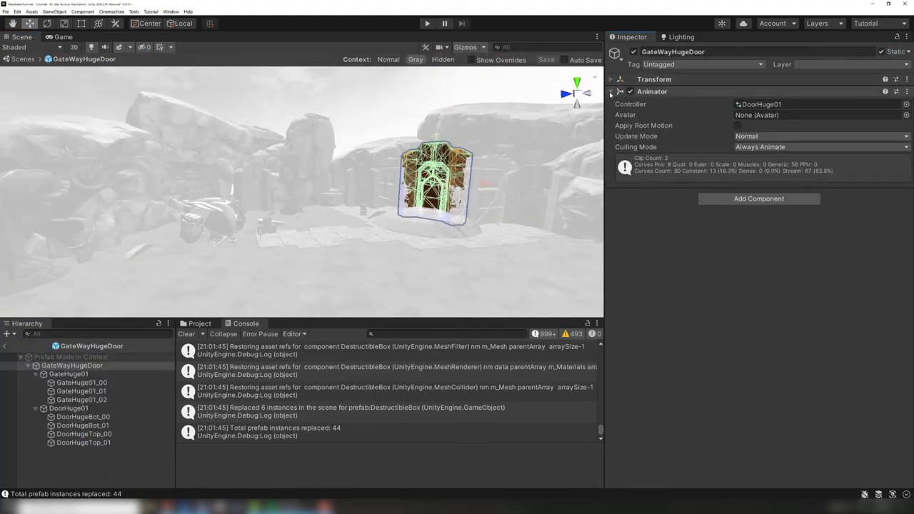
{"action": "left_click", "coordinate": [76, 384]}
{"action": "left_click", "coordinate": [75, 392]}
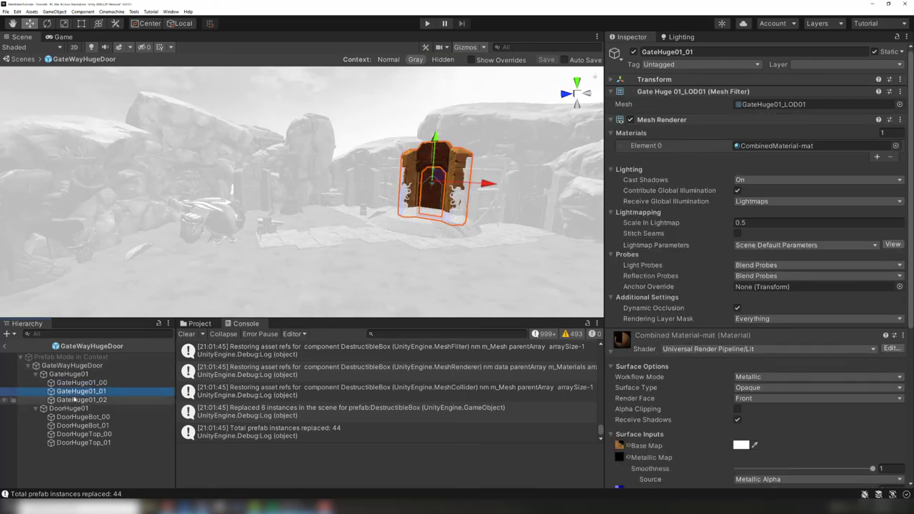
{"action": "left_click", "coordinate": [75, 400]}
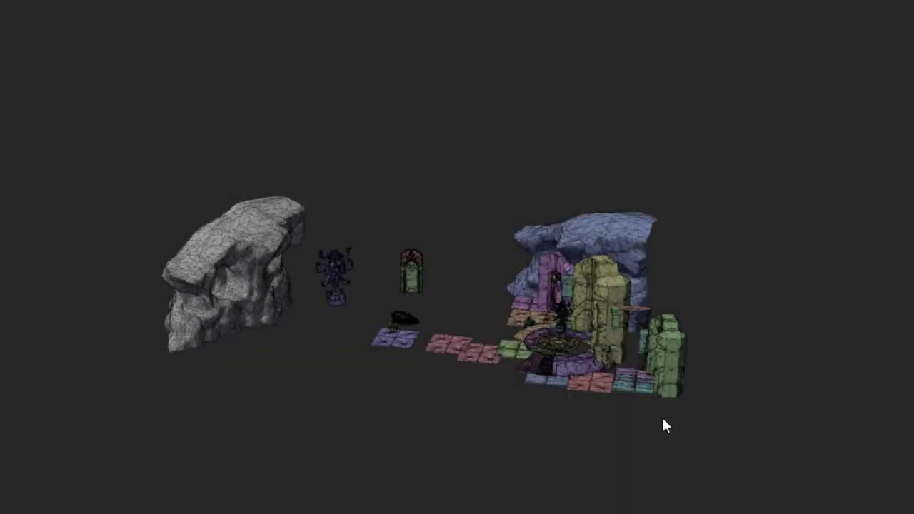
{"action": "left_click_drag", "start_coordinate": [663, 418], "coordinate": [576, 370]}
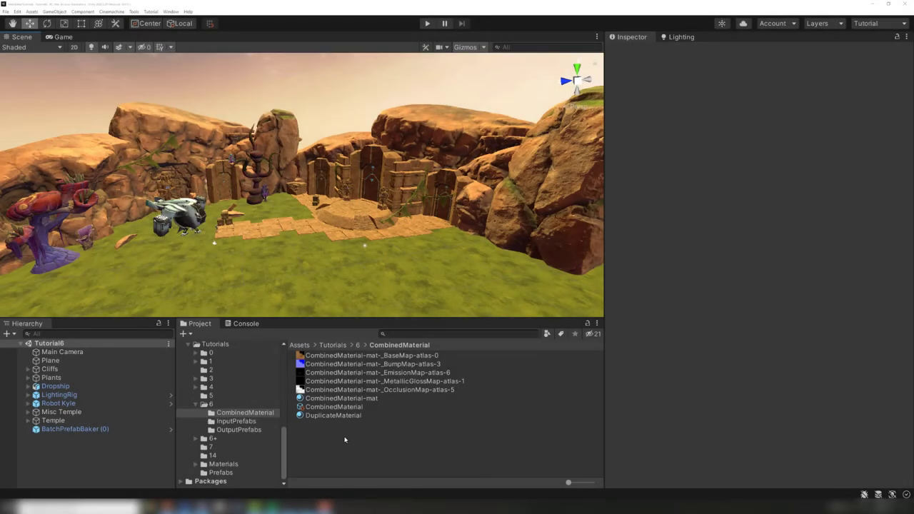
Compare the settings of CombinedMaterial-mat and DuplicateMaterial in the CombinedMaterial folder
{"action": "left_click", "coordinate": [342, 400]}
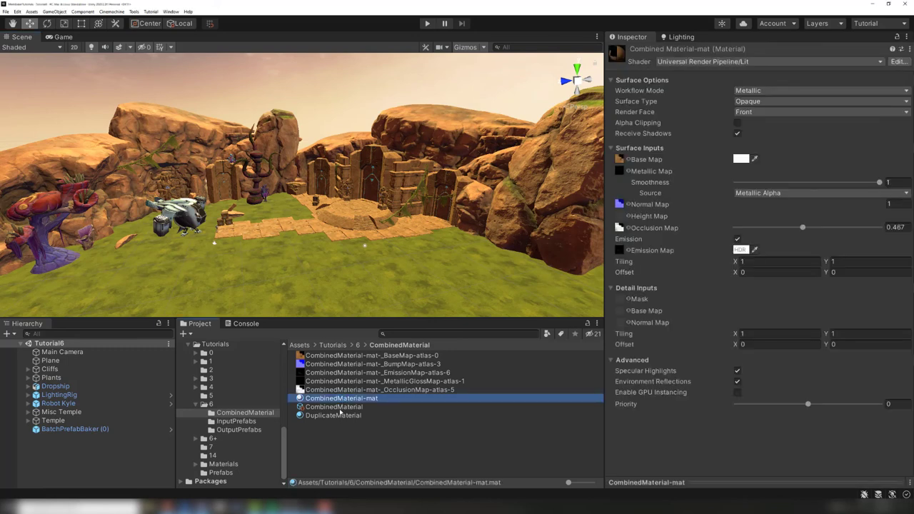
{"action": "left_click", "coordinate": [336, 417], "text": "ctrl"}
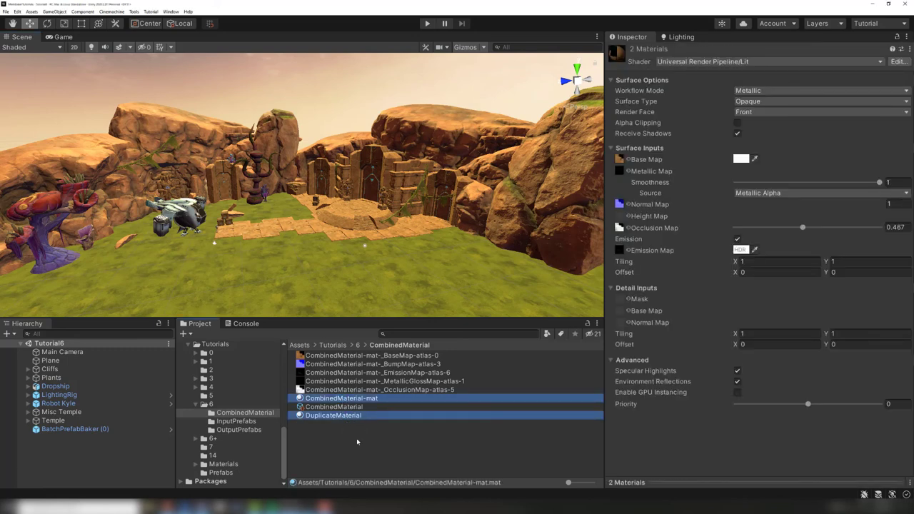
{"action": "left_click", "coordinate": [357, 442]}
Inspect the material assigned to AlienStatue01 in the Misc Temple group
{"action": "left_click", "coordinate": [62, 412]}
{"action": "left_click", "coordinate": [28, 412]}
{"action": "left_click", "coordinate": [53, 420]}
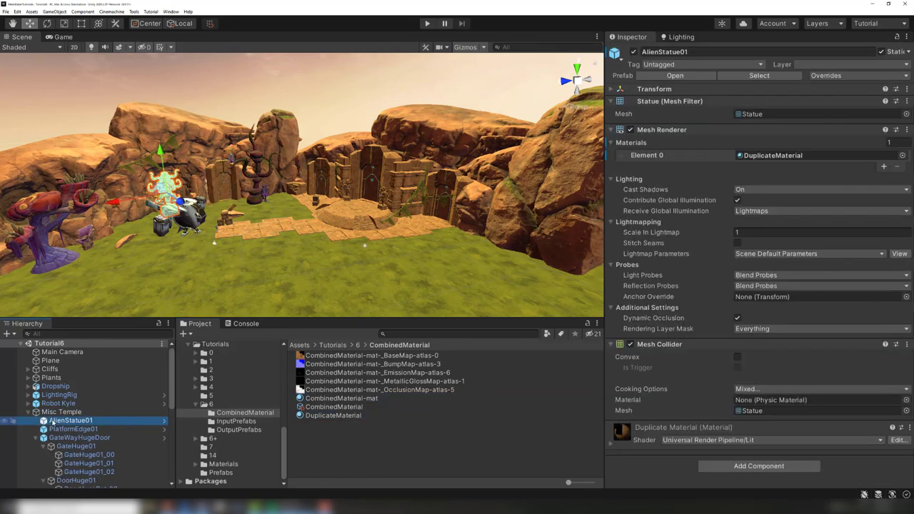